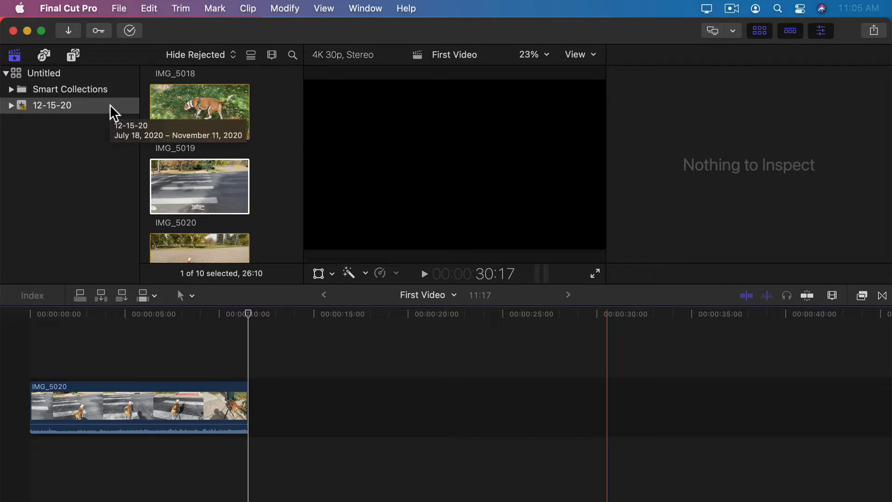
Step: Try the sunset sailboat clip and castle photo from Photos, then return to the 12-15-20 event
left_click(43, 57)
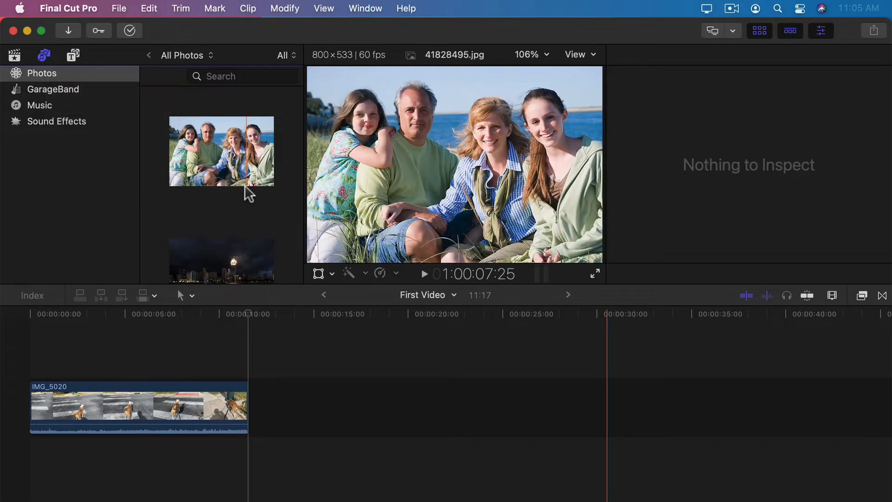
scroll(245, 186, "down", 10)
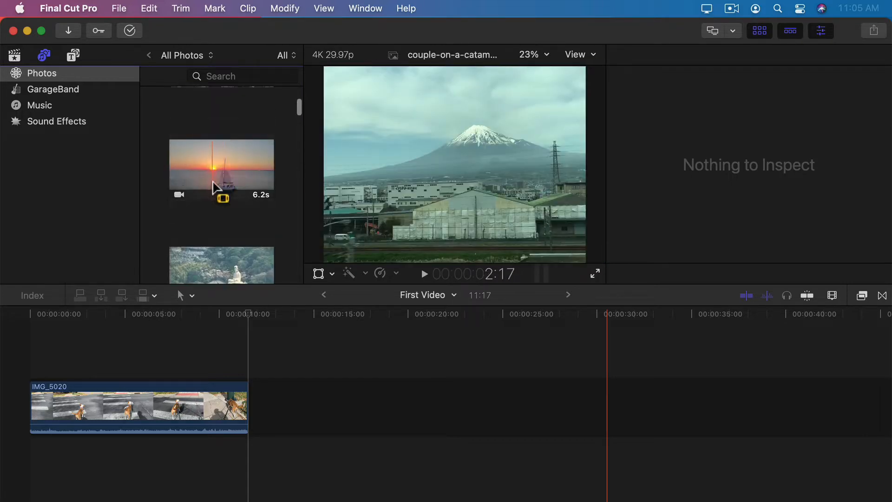
left_click_drag(227, 174, 241, 195)
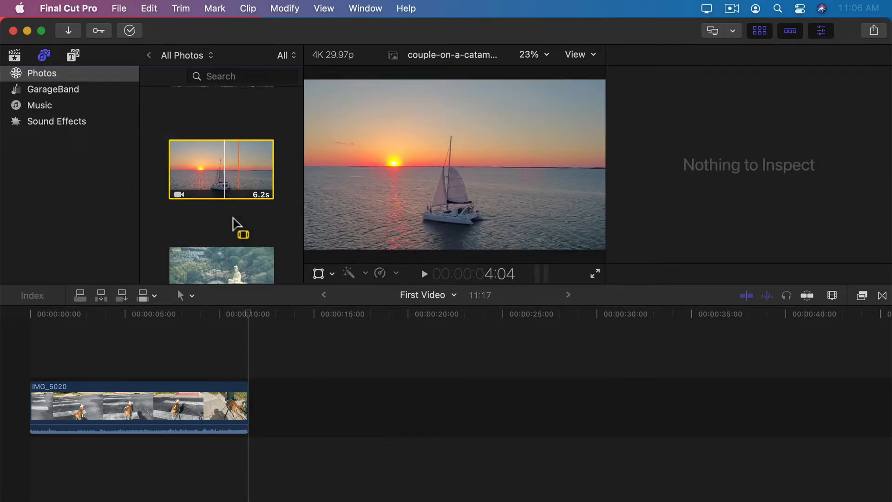
scroll(235, 224, "down", 3)
left_click(218, 179)
left_click_drag(204, 180, 106, 88)
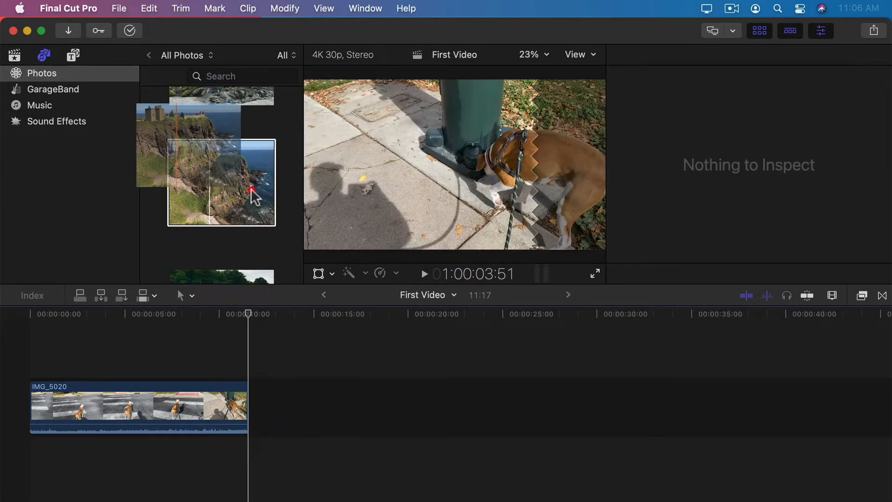
left_click(14, 55)
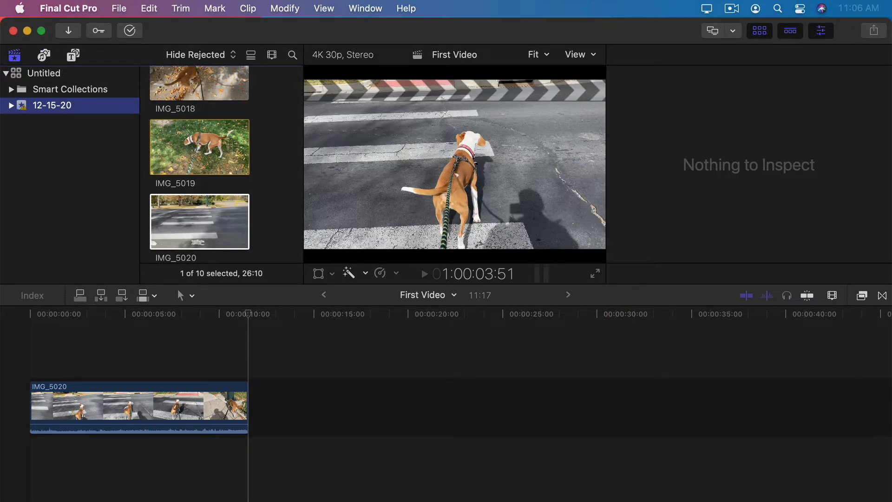
Step: Drag only Trees.heic from Finder's Source Video folder onto the timeline end, then close Finder
key("super+Tab")
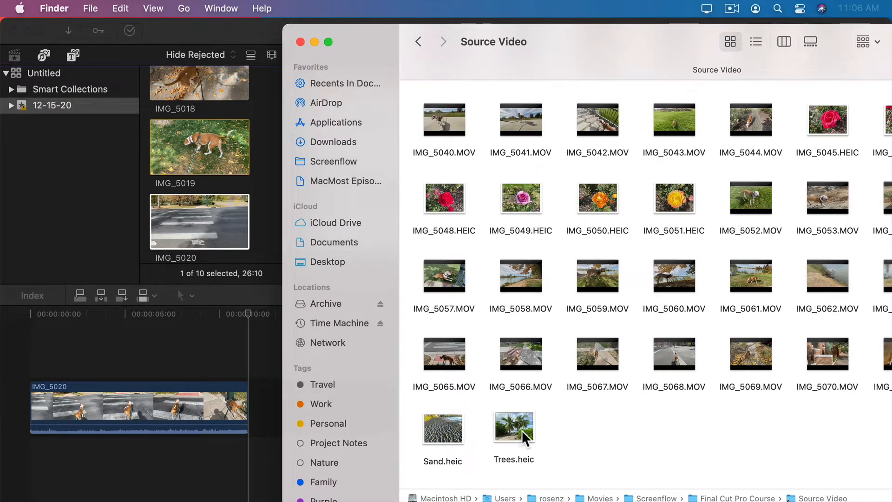
left_click_drag(562, 423, 261, 413)
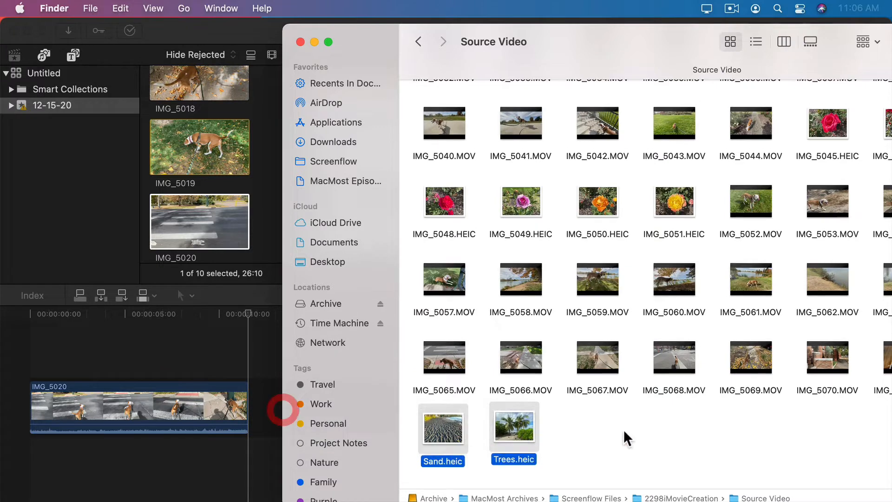
left_click(623, 430)
left_click(522, 423)
left_click_drag(530, 428, 264, 412)
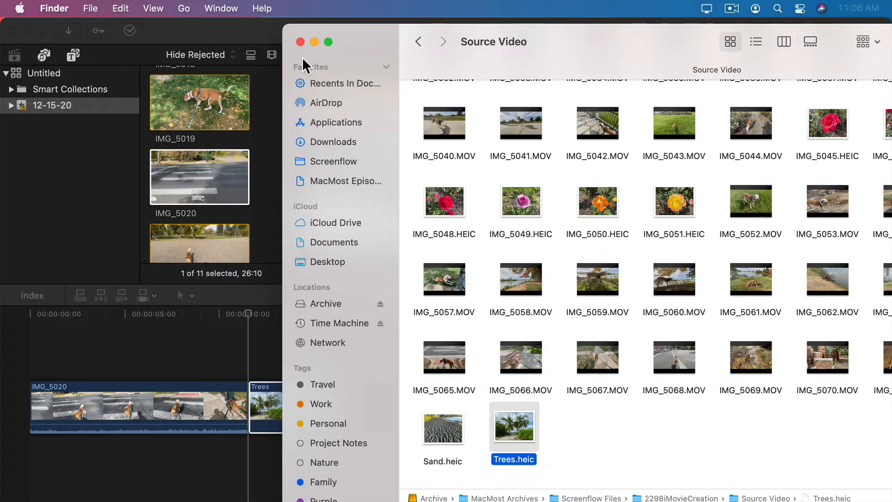
key("super+m")
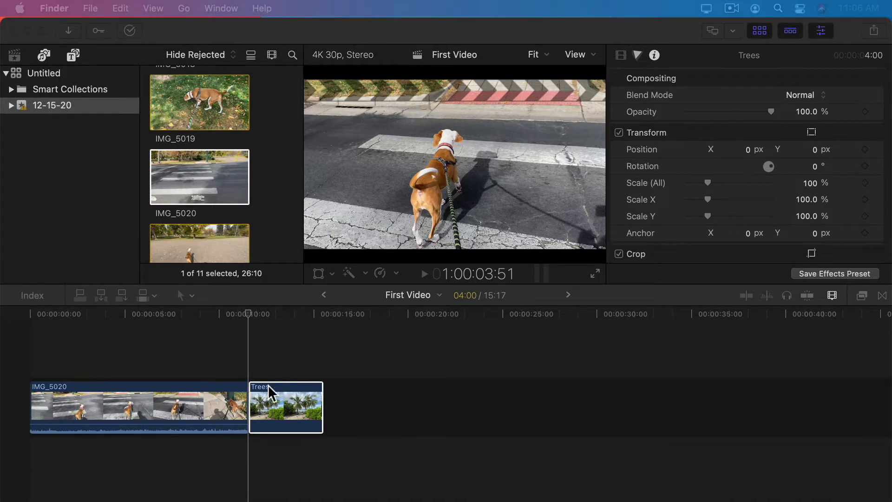
Step: Test enlarging the Trees photo to 173% and moving it, then undo the change
left_click(325, 397)
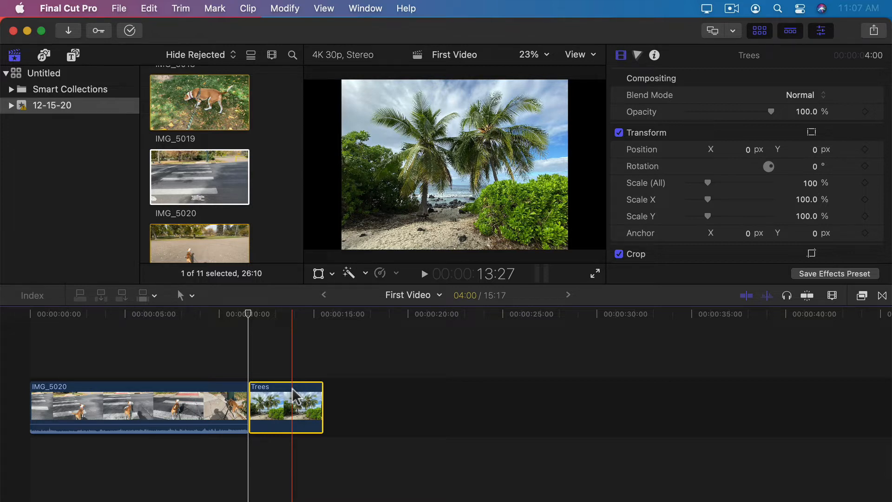
left_click(294, 367)
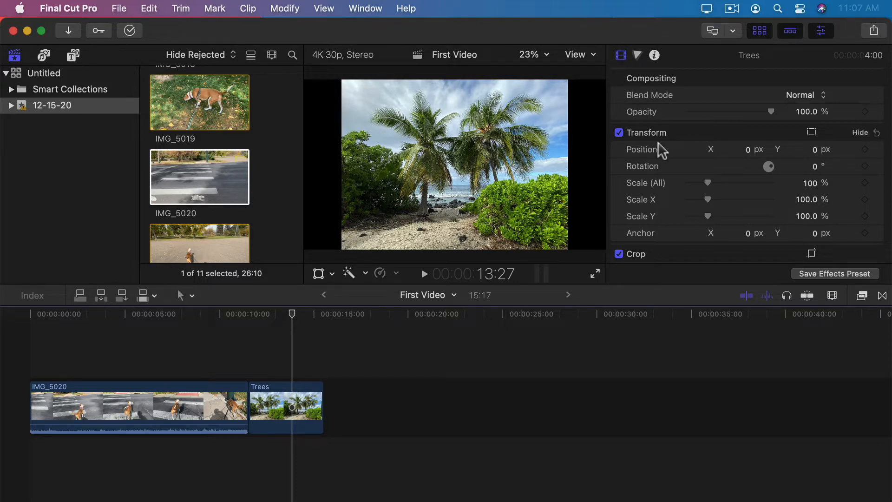
left_click_drag(708, 183, 724, 183)
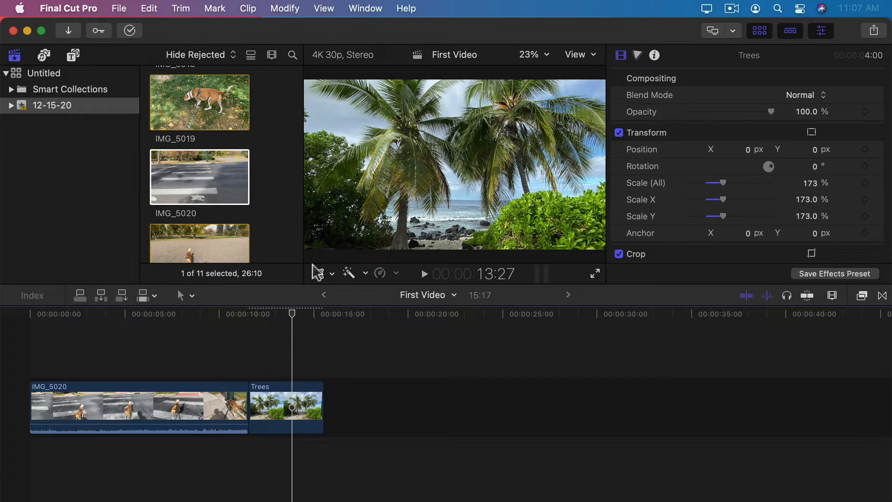
left_click(318, 273)
mouse_move(362, 211)
left_mouse_down()
mouse_move(391, 222)
mouse_move(411, 204)
mouse_move(339, 206)
mouse_move(349, 204)
left_mouse_up()
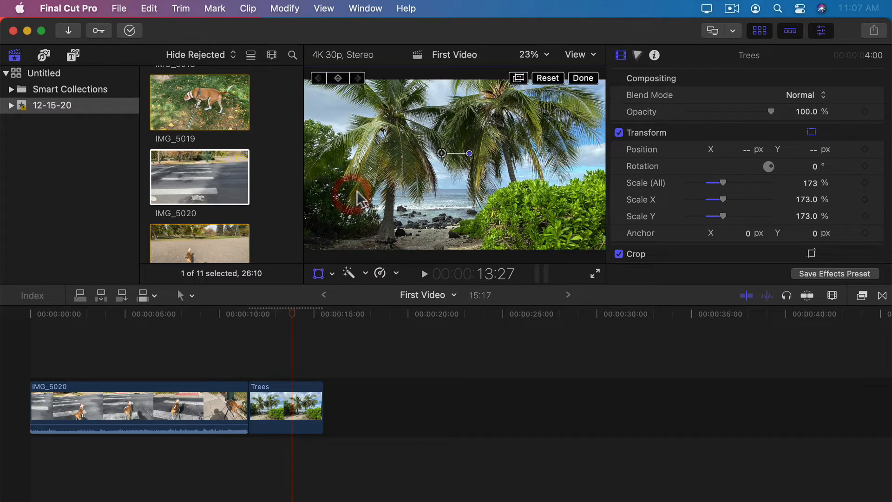
key("super+z")
key("super+z")
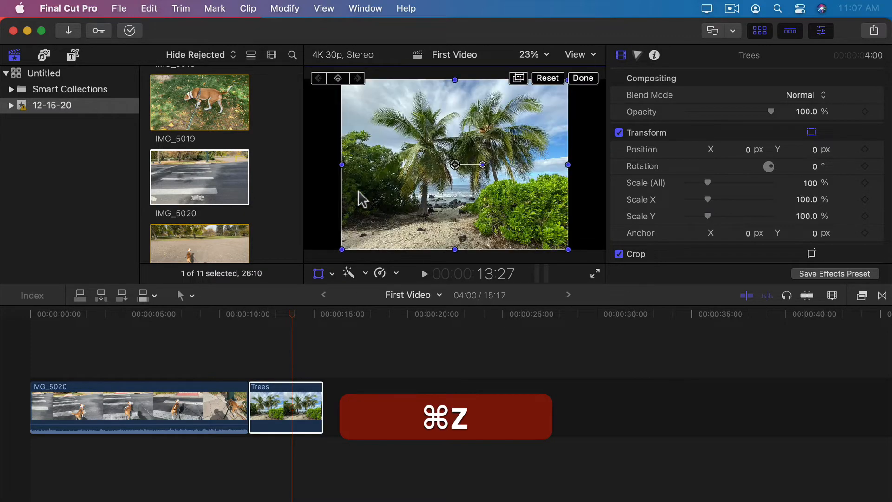
Step: Crop the Trees photo in Crop mode, shifting the widescreen area higher, and apply it
left_click(331, 274)
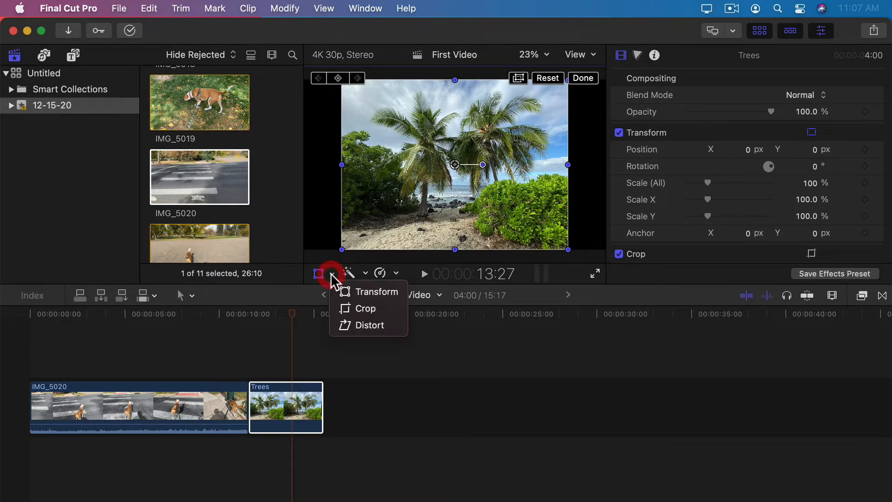
left_click(348, 309)
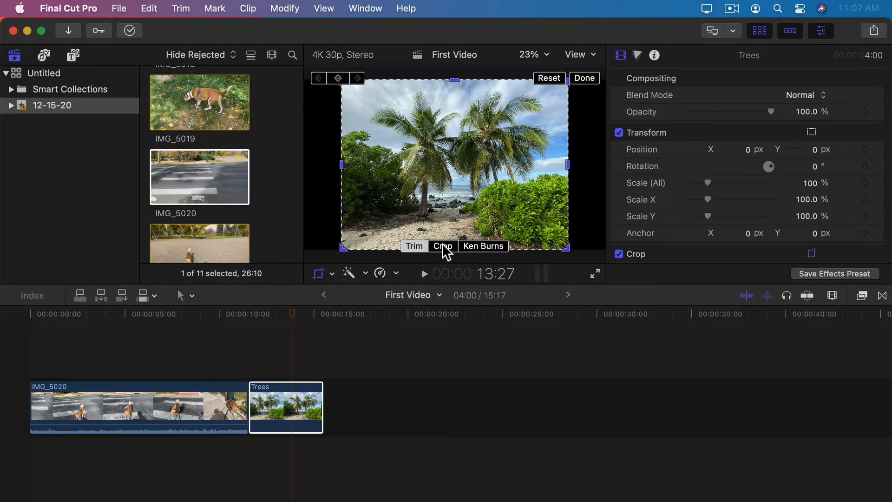
left_click(442, 246)
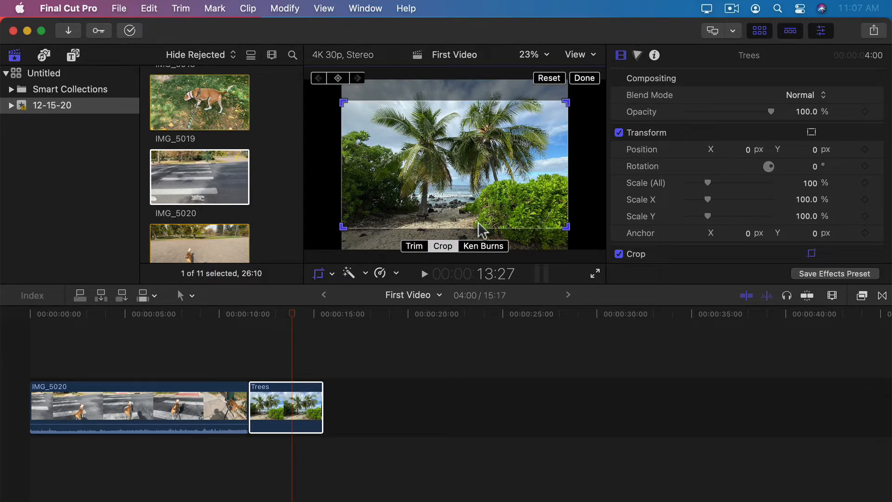
left_click_drag(439, 202, 439, 191)
left_click(584, 78)
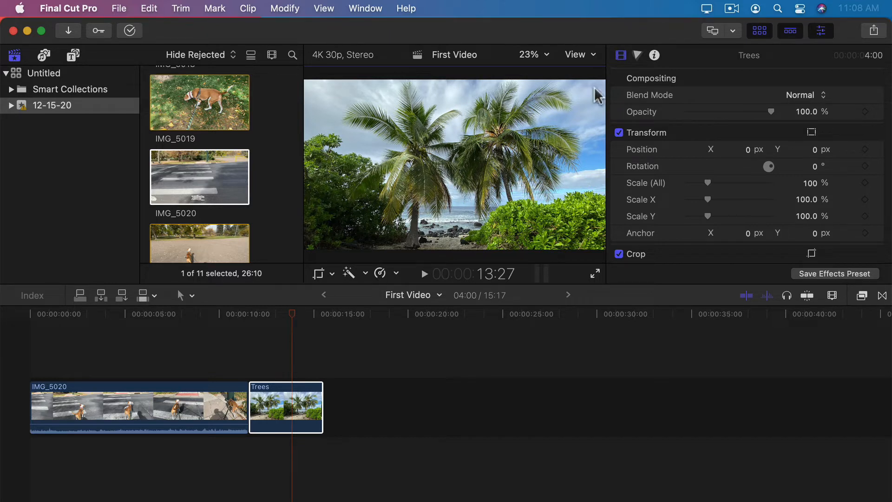
left_click(637, 56)
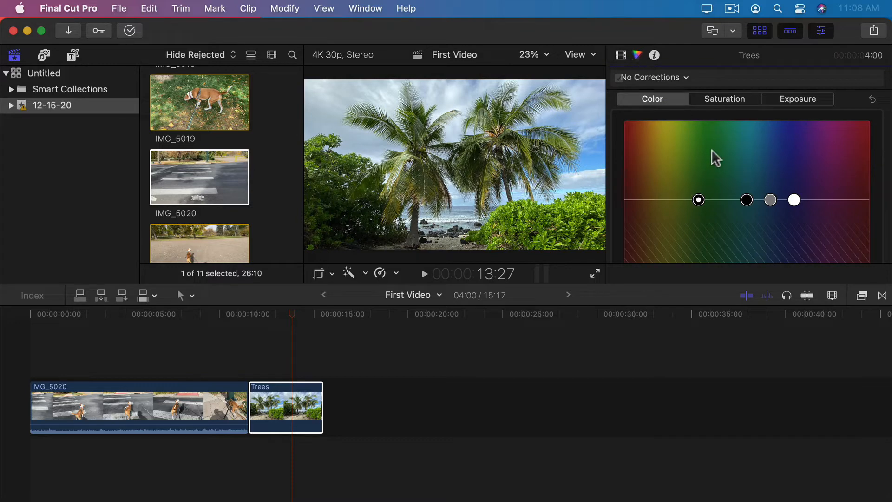
left_click_drag(698, 199, 661, 167)
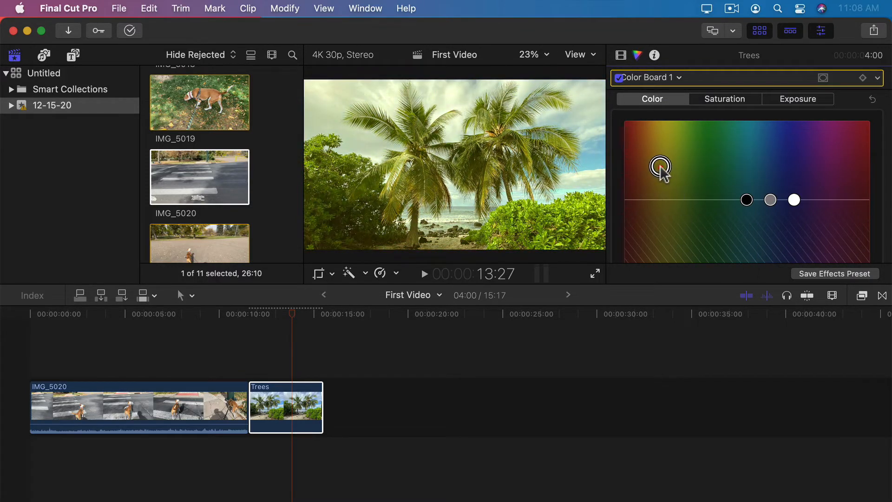
key("super+z")
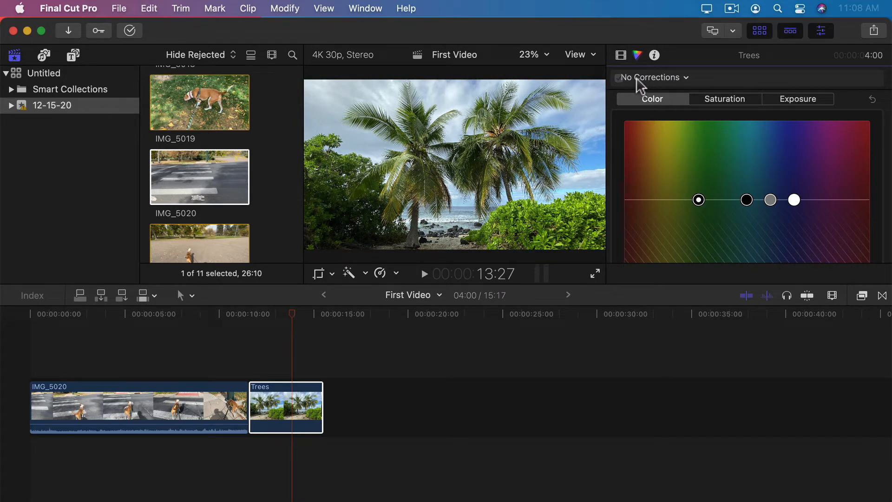
left_click(620, 55)
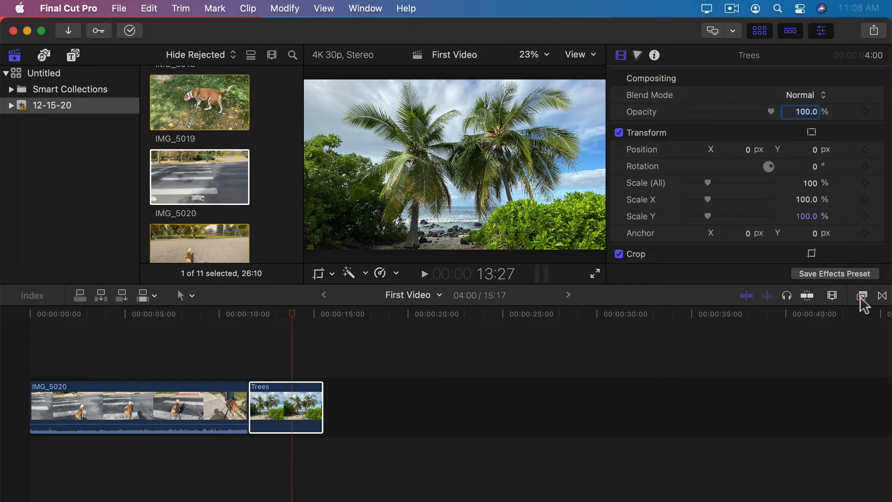
left_click(860, 297)
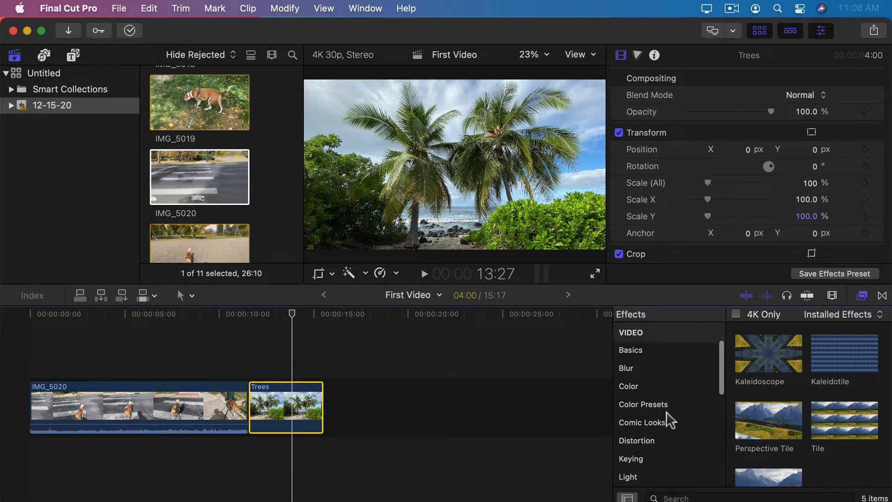
left_click(654, 416)
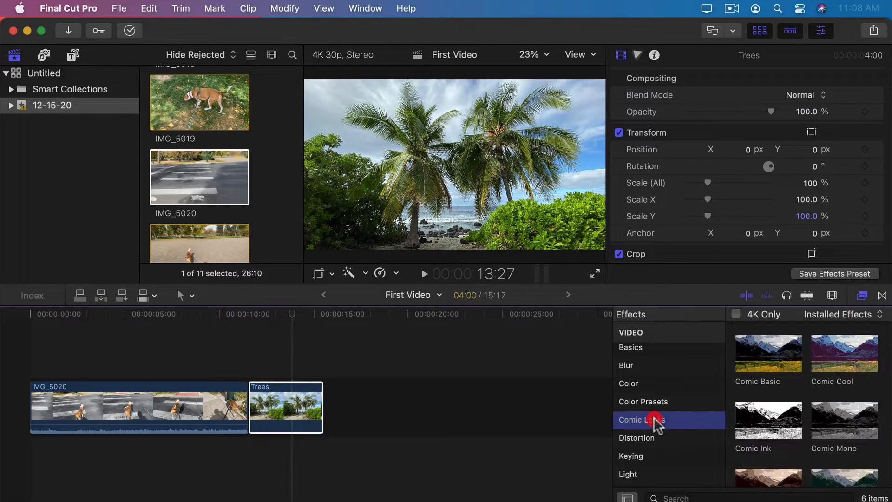
left_click_drag(766, 367, 285, 411)
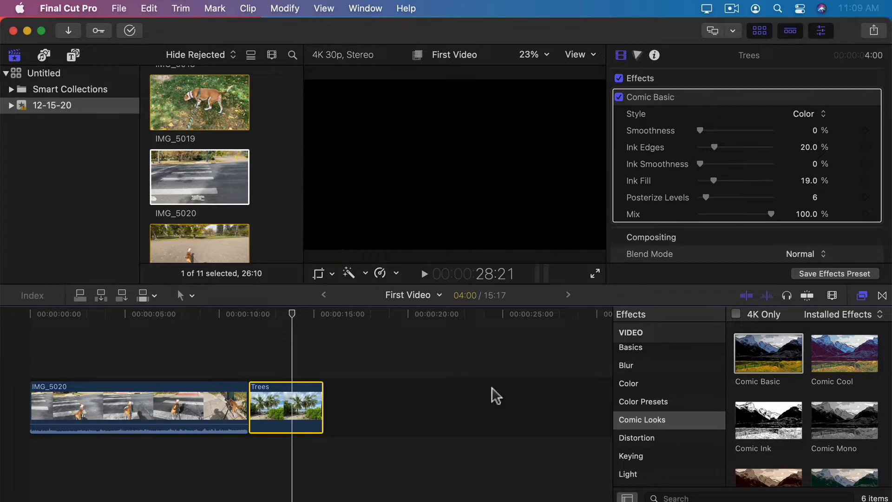
key("super+z")
key("super+5")
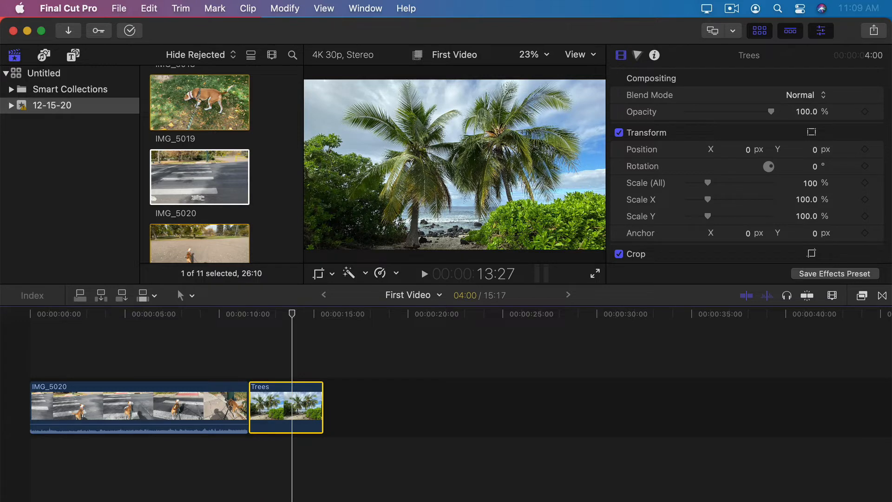
Step: Add Sand.heic after Trees with a fill-frame crop, then open the Transitions browser at their cut
left_click_drag(1, 492, 343, 413)
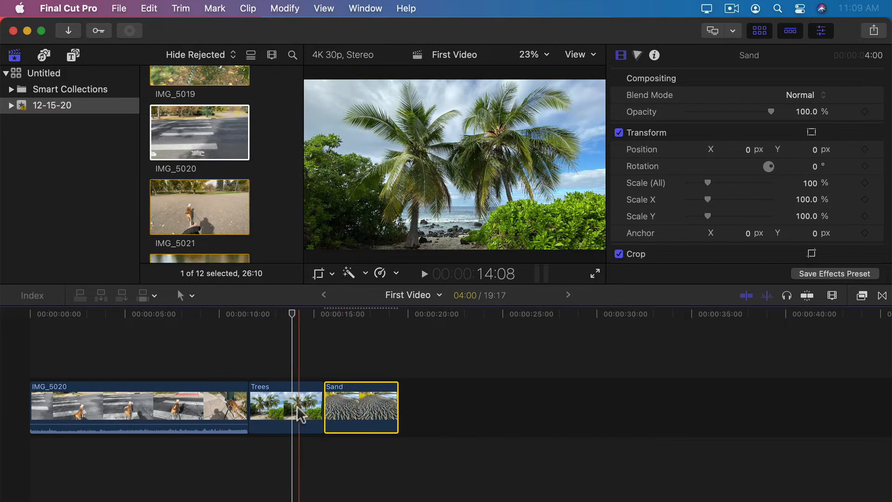
left_click(318, 274)
left_click(446, 246)
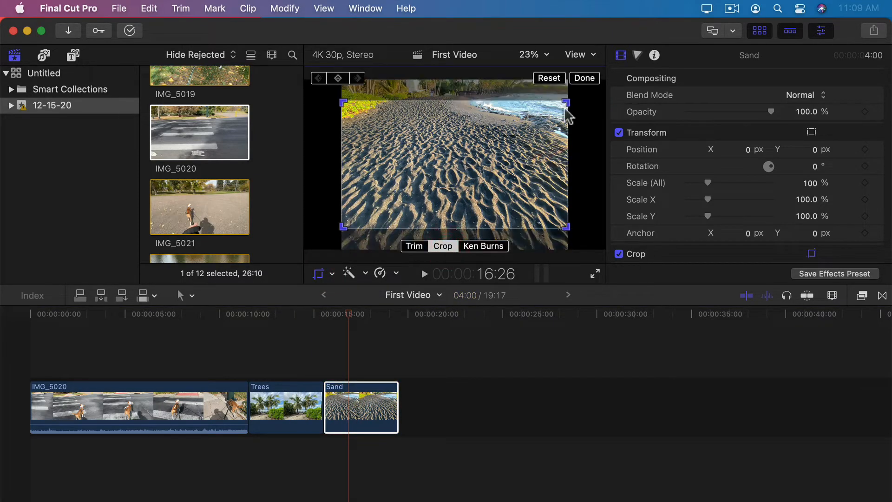
left_click(585, 78)
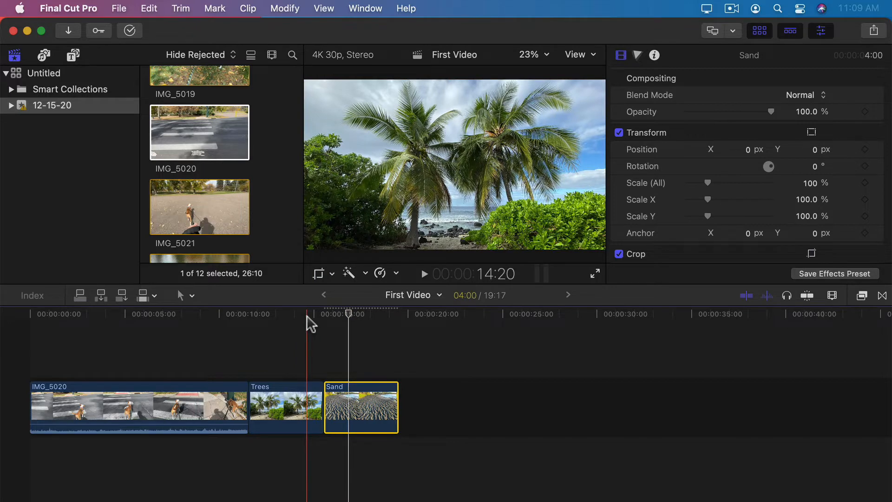
left_click(310, 317)
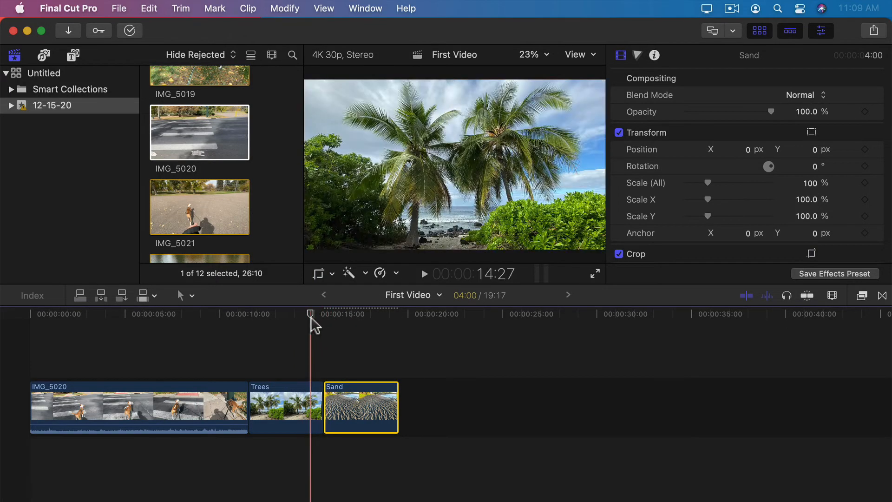
left_click(882, 295)
Step: Add a Cross Dissolve between Trees and Sand and inspect it in the precision editor
left_click_drag(758, 377, 321, 403)
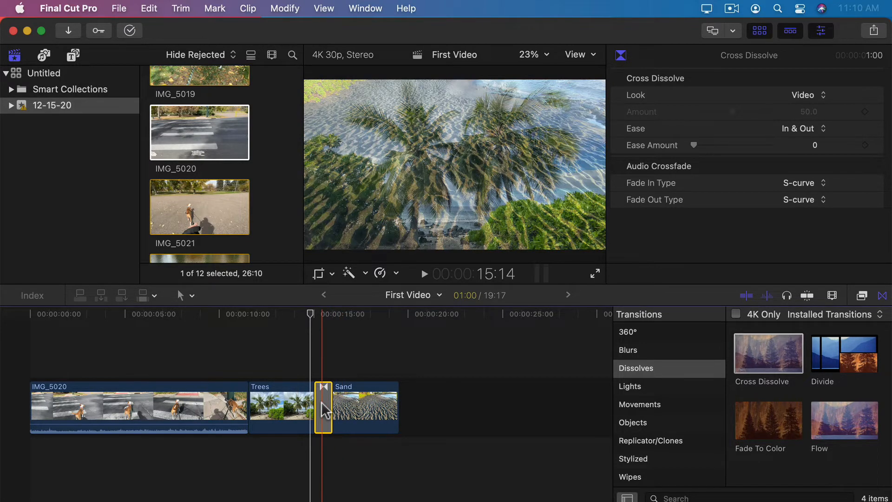
double_click(322, 401)
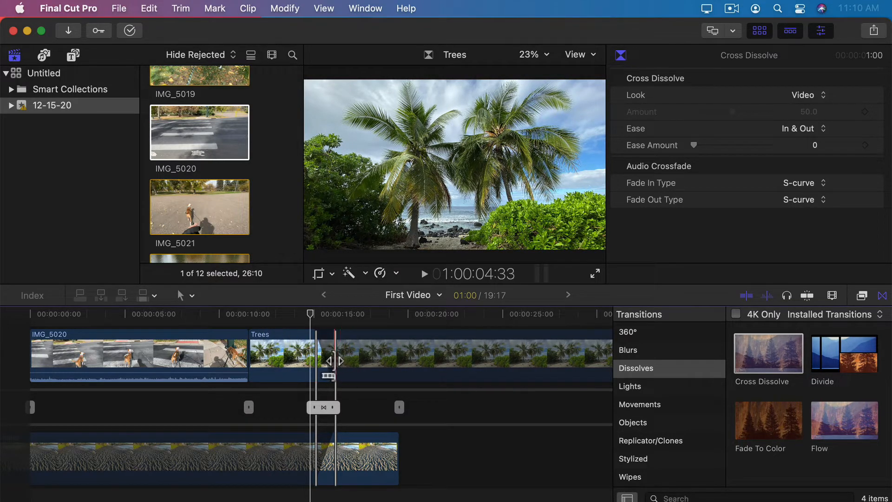
key("Return")
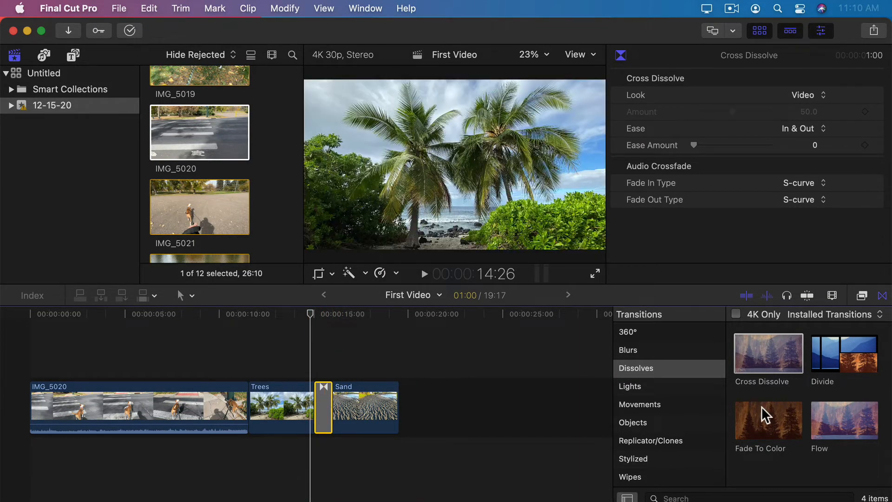
Step: Replace the dissolve with a Left to Right Push transition, then remove the Sand clip
left_click(648, 405)
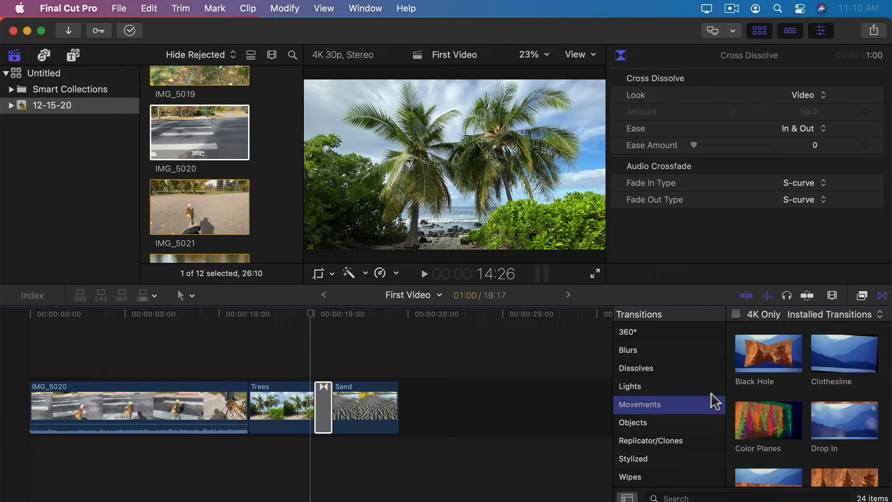
scroll(776, 404, "down", 5)
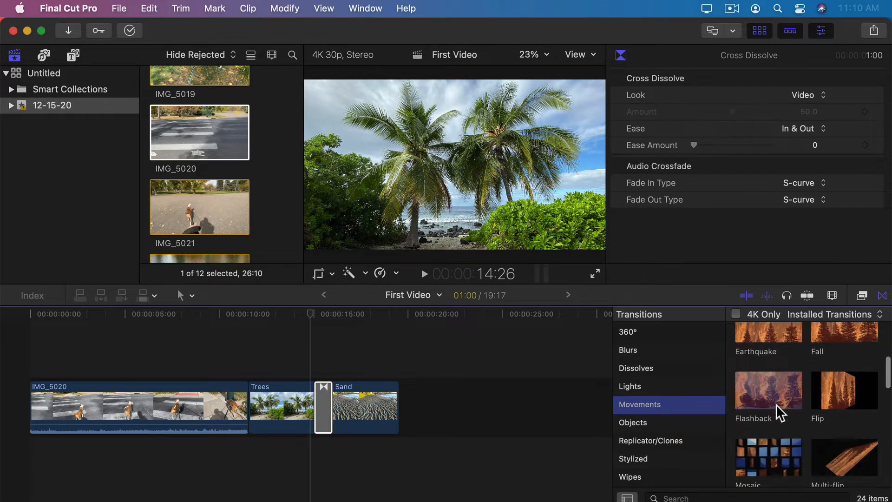
scroll(776, 404, "down", 3)
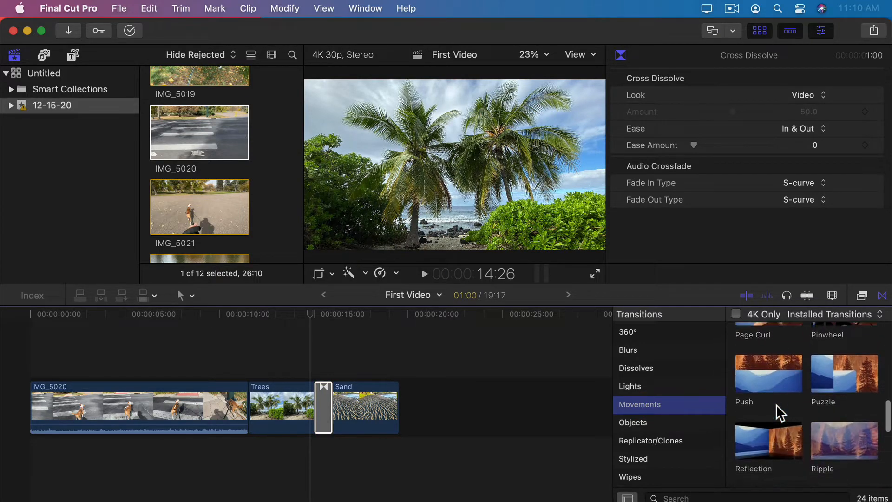
left_click_drag(768, 358, 320, 396)
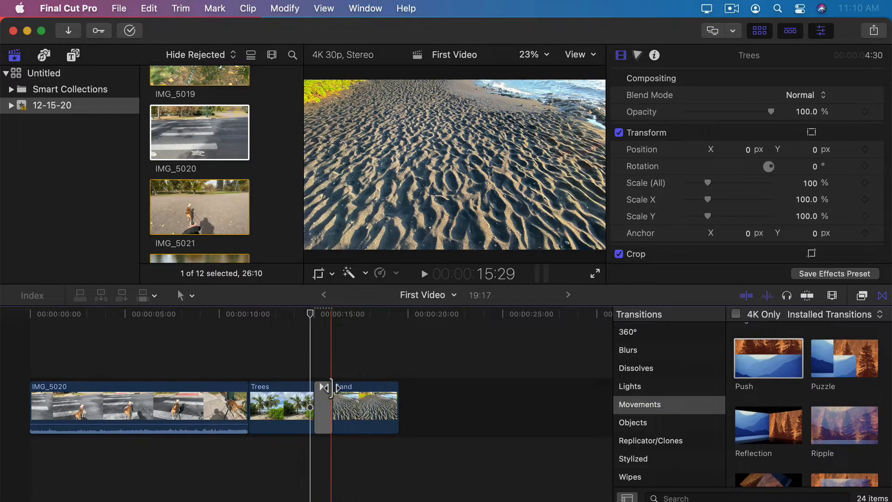
left_click(324, 399)
left_click(792, 95)
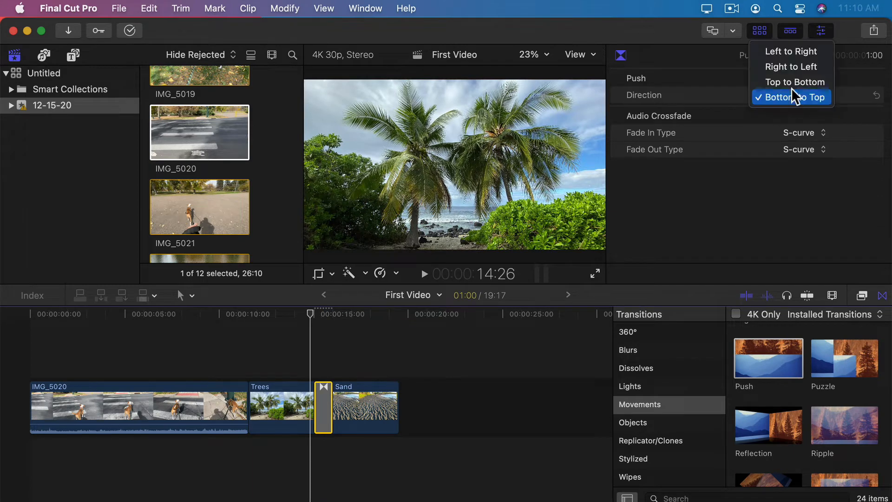
left_click(790, 50)
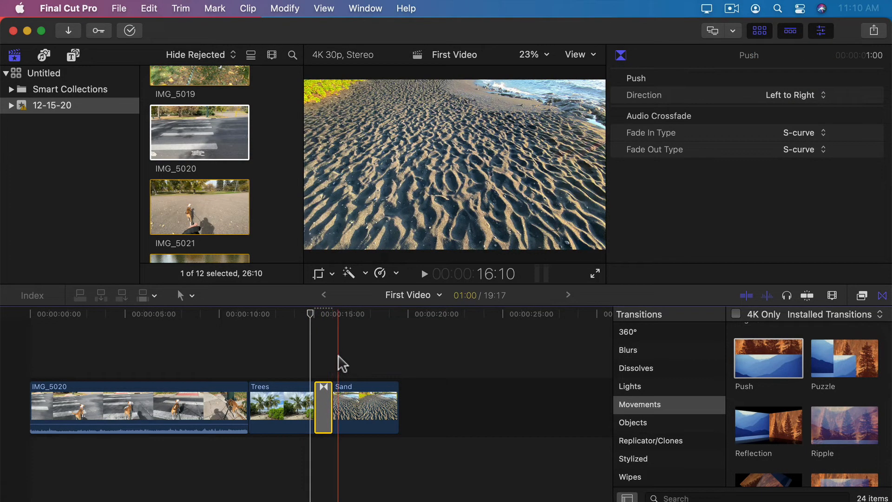
key("super+z")
key("super+z")
key("super+z")
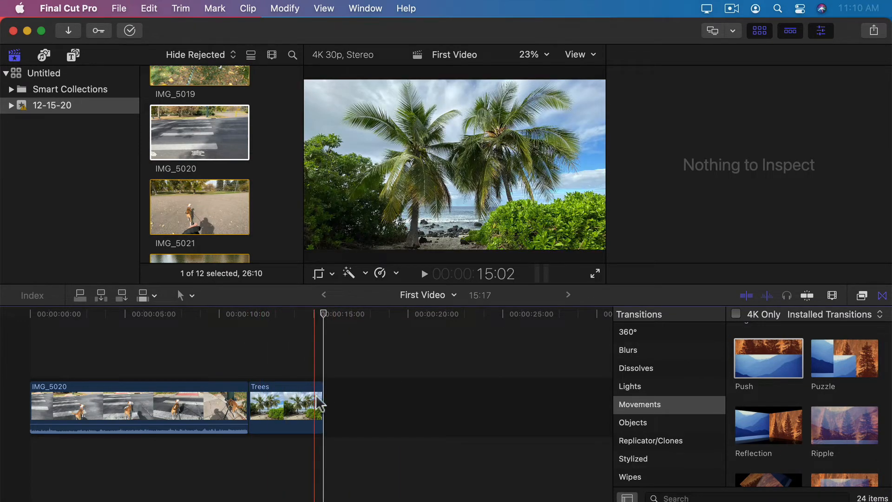
Step: Extend the Trees clip's end about nine seconds so the project runs to 26:17
left_click_drag(318, 395, 528, 394)
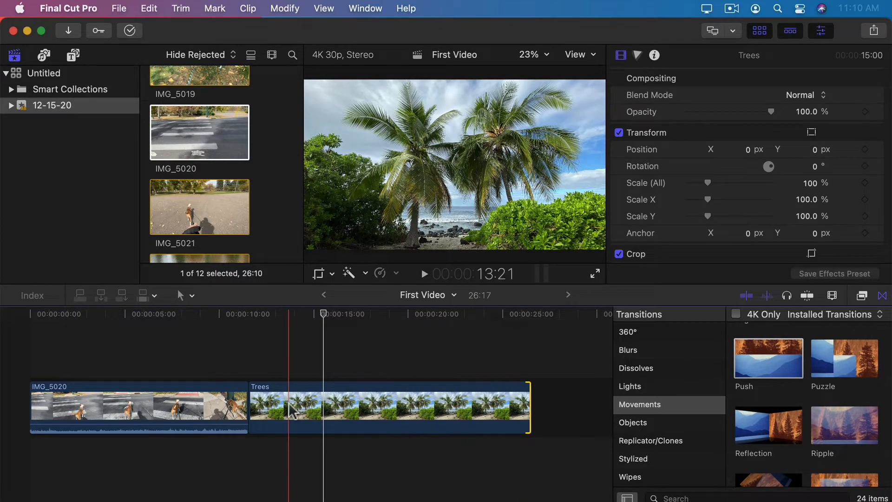
Step: Drag the Centered title above the Trees clip and stretch it to the clip's end
left_click(73, 57)
scroll(208, 199, "down", 3)
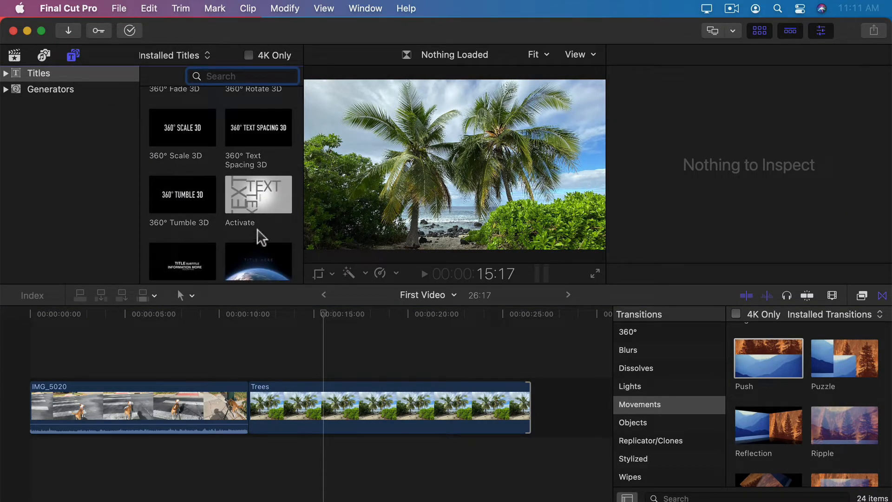
scroll(217, 223, "down", 5)
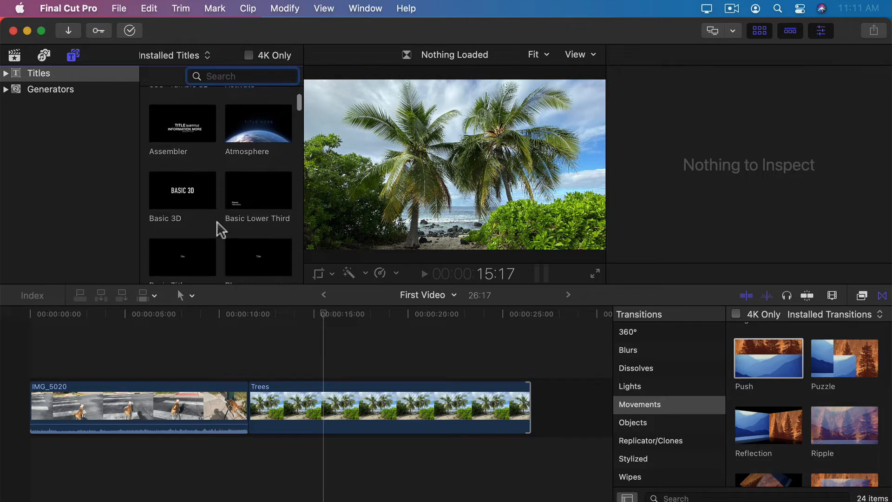
scroll(217, 221, "down", 8)
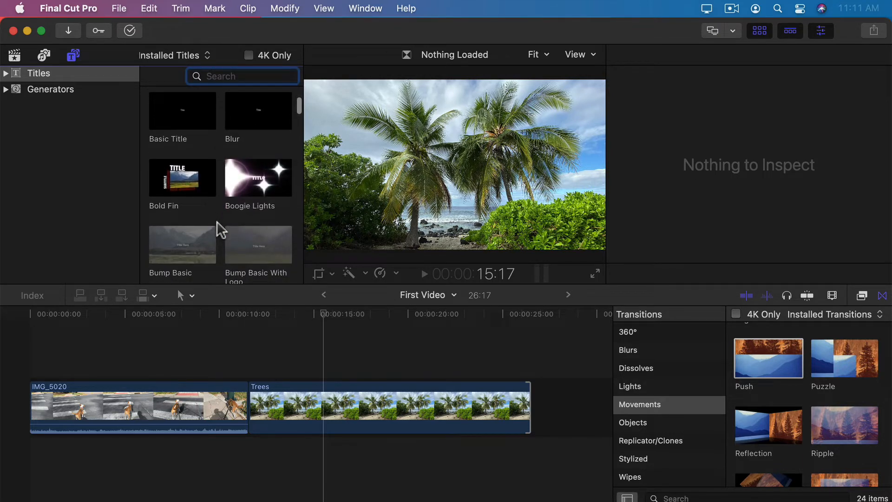
scroll(217, 221, "down", 3)
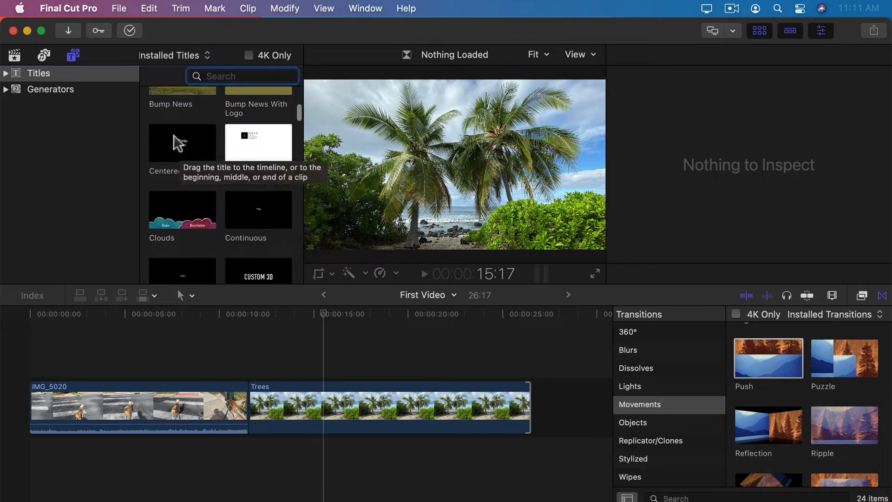
left_click_drag(175, 140, 248, 368)
left_click_drag(321, 369, 524, 369)
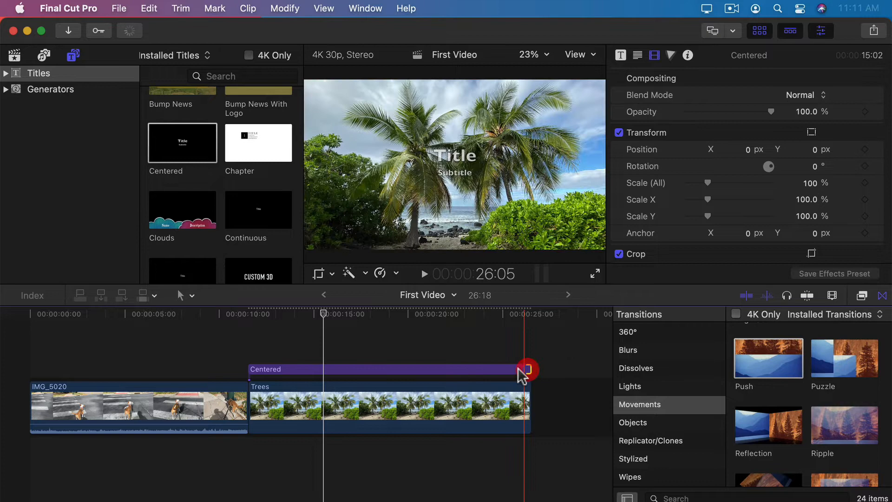
Step: Enlarge the title's main line to 206 and slightly increase the subtitle size
left_click(382, 352)
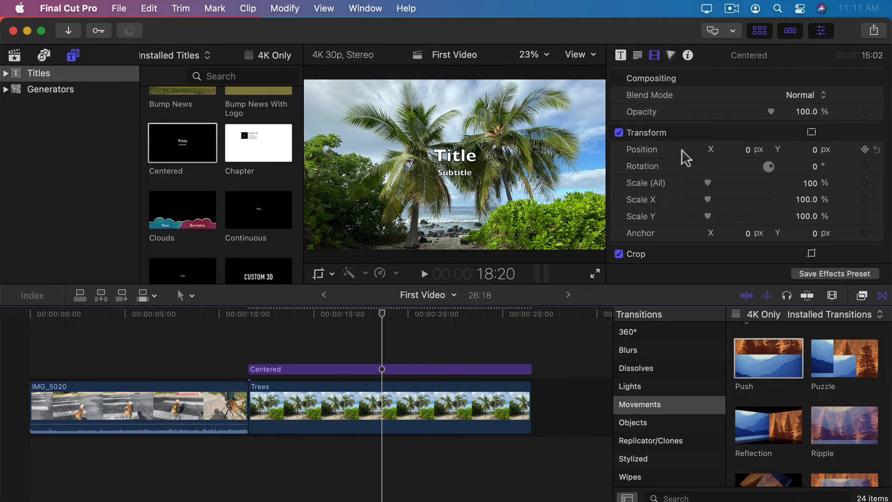
left_click(621, 55)
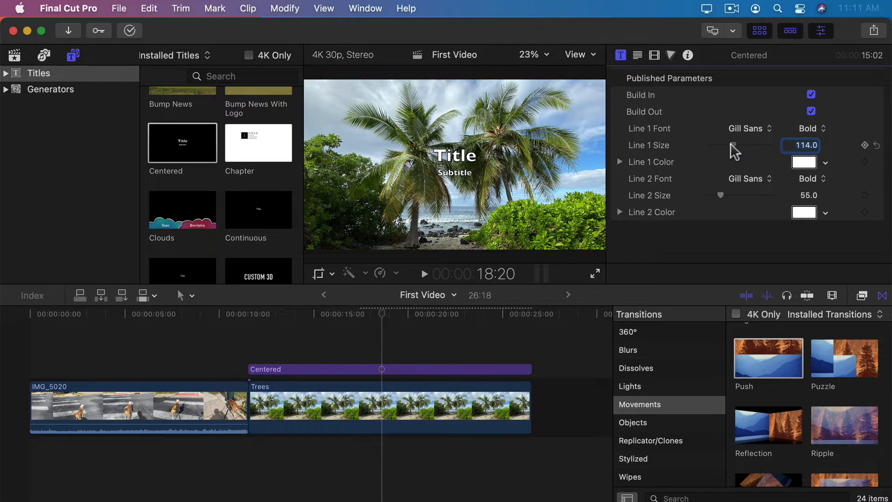
left_click_drag(733, 146, 750, 146)
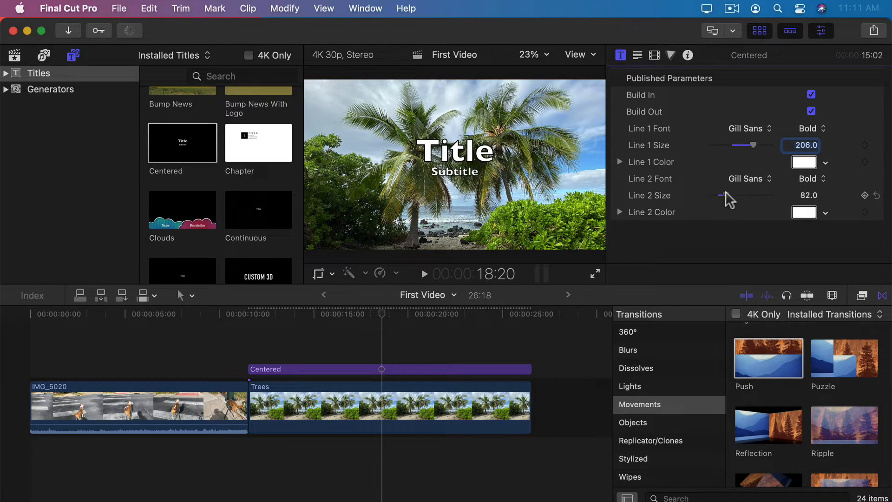
left_click_drag(725, 192, 727, 192)
Step: Move the title to the lower right of the frame, then remove Trees and its title
left_click(458, 155)
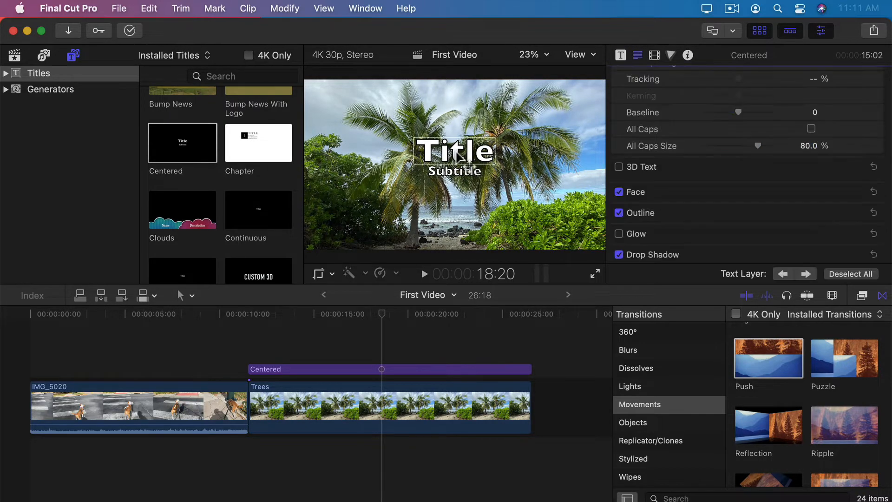
left_click(332, 274)
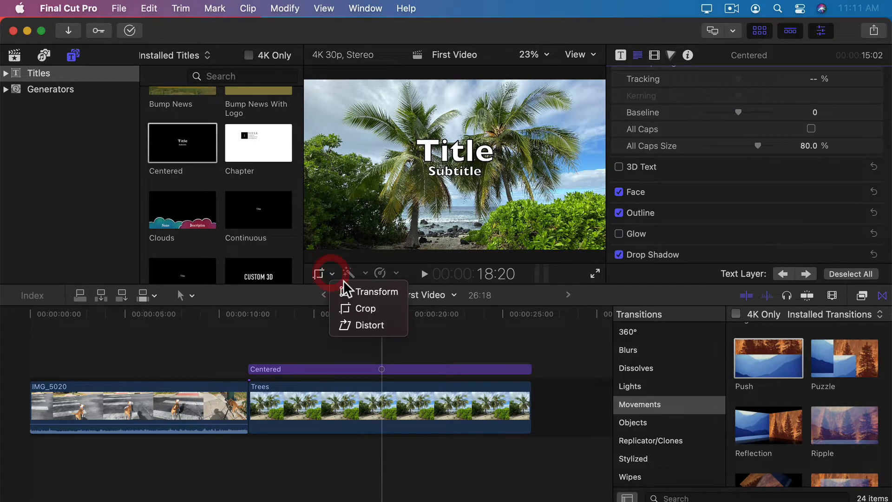
left_click(350, 291)
left_click_drag(444, 181, 553, 230)
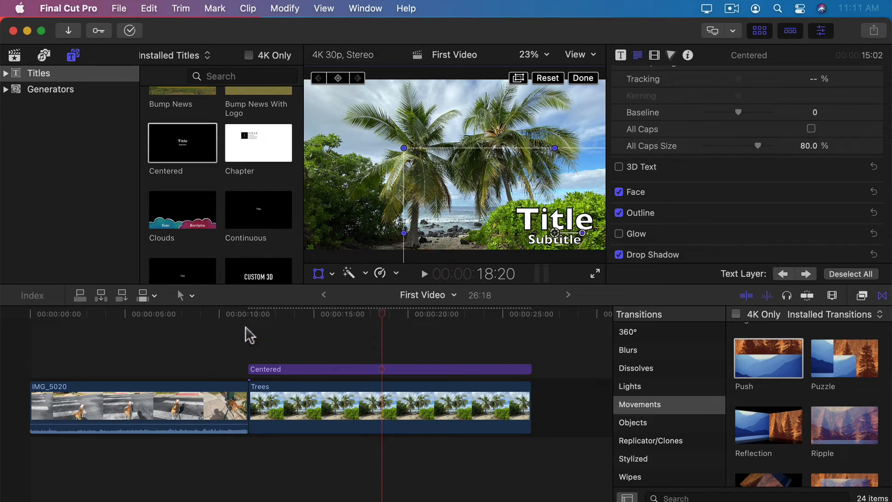
left_click_drag(253, 317, 353, 345)
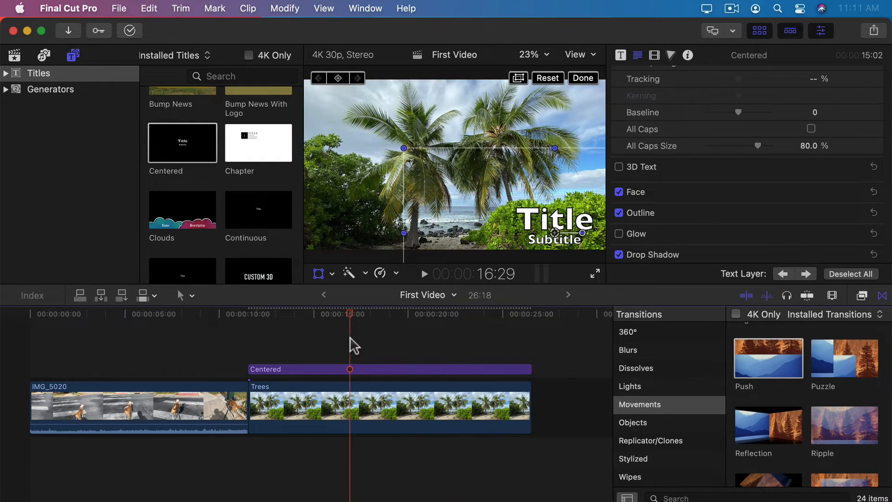
key("super+z")
key("super+z")
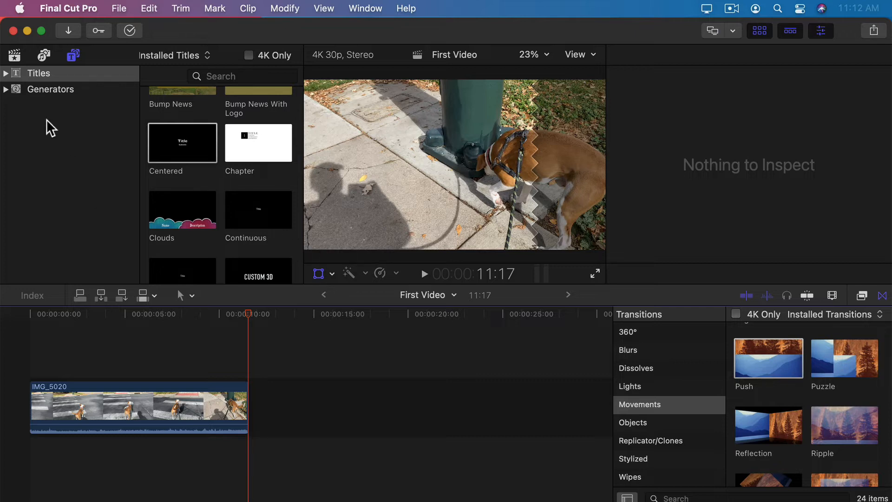
Step: Add a Custom solid from Generators > Solids after IMG_5020 and colour it blue
left_click(6, 90)
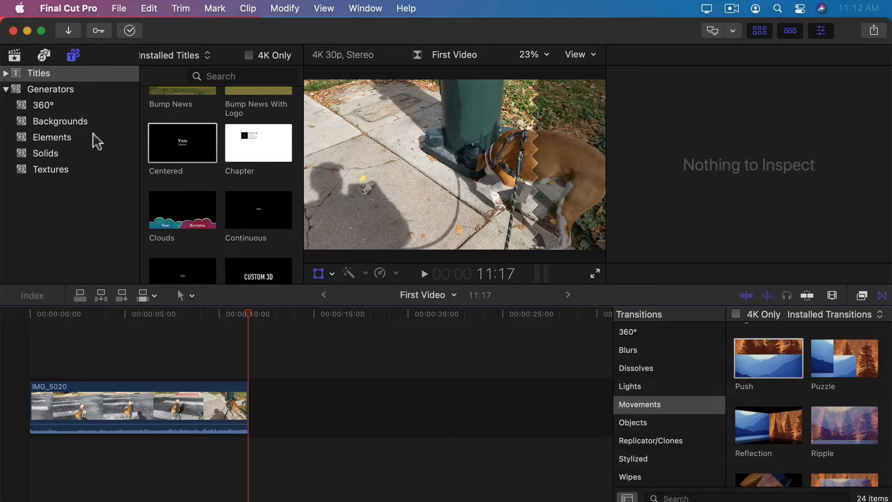
left_click(24, 154)
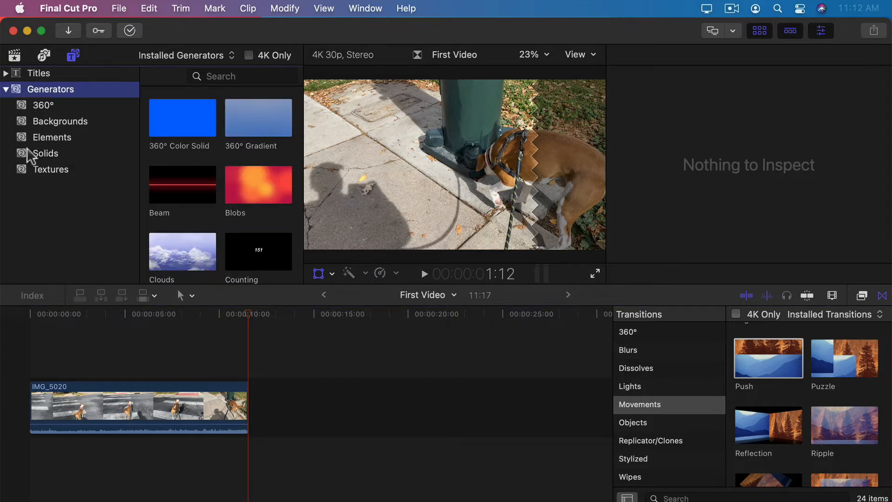
scroll(247, 208, "down", 1)
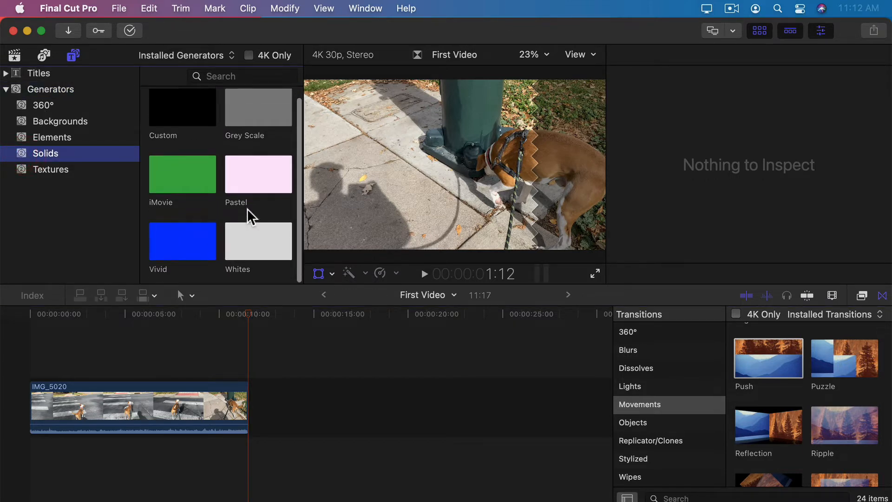
scroll(247, 208, "up", 1)
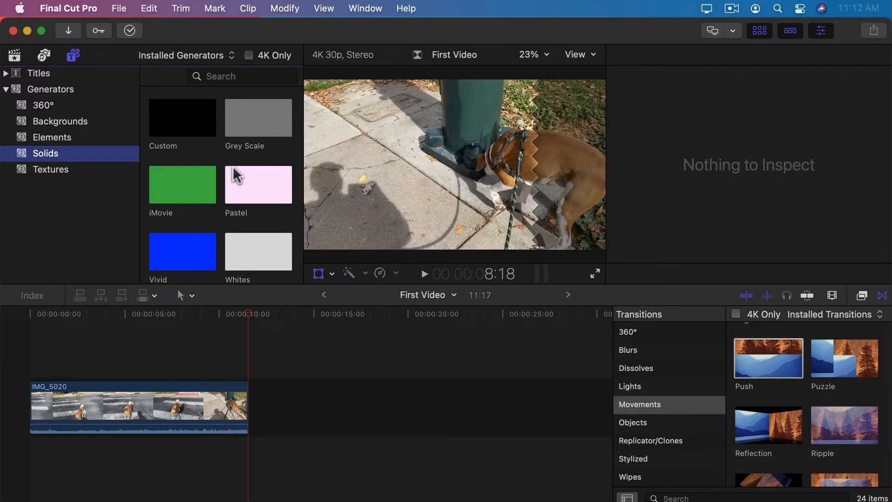
left_click_drag(188, 115, 274, 397)
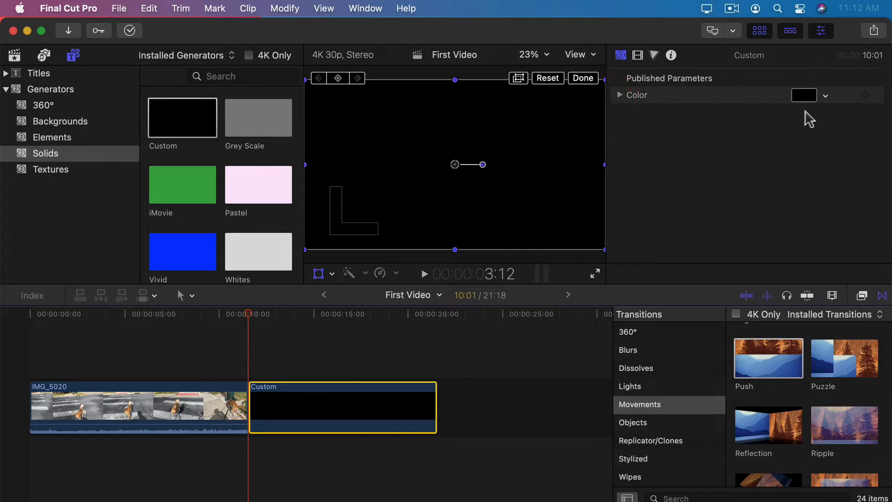
left_click(825, 95)
left_click_drag(789, 153, 795, 188)
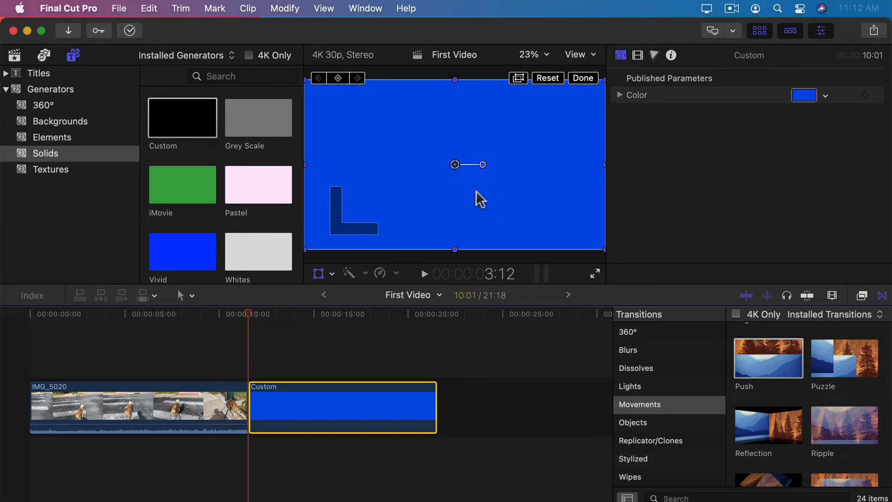
Step: Delete the blue solid and add the Curtain background after the dog clip
key("Delete")
left_click(47, 121)
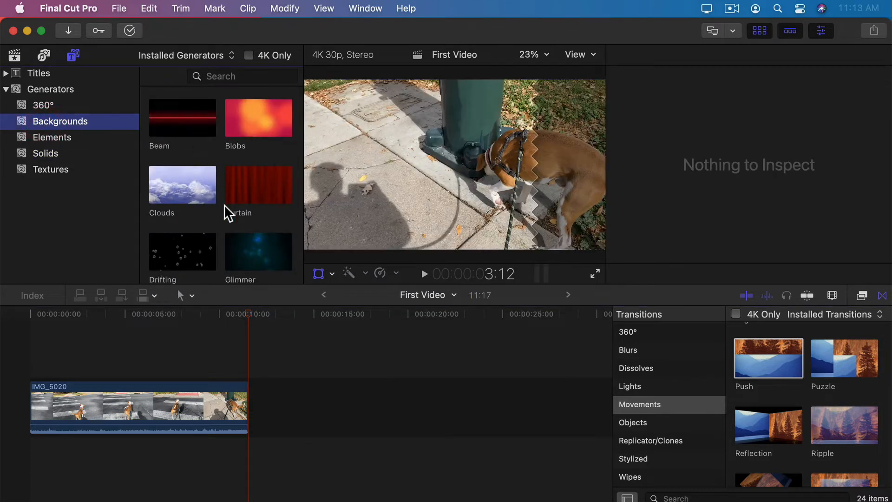
scroll(225, 205, "down", 10)
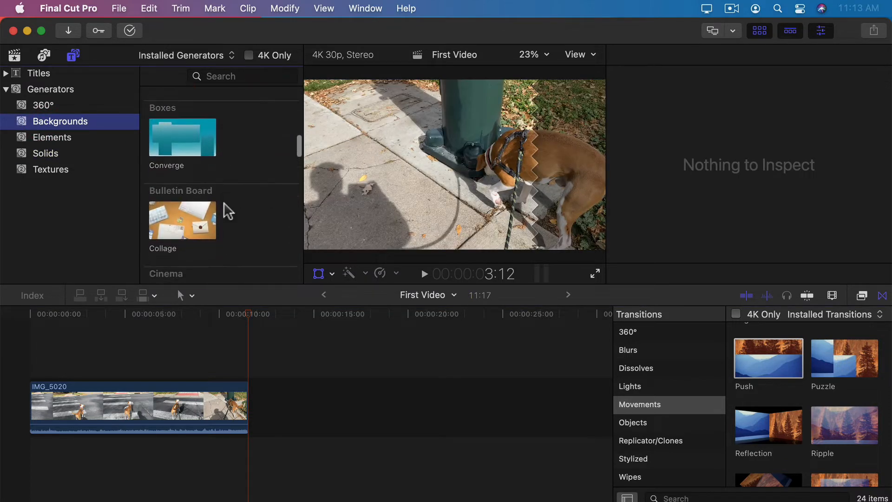
scroll(227, 211, "down", 10)
scroll(228, 211, "up", 3)
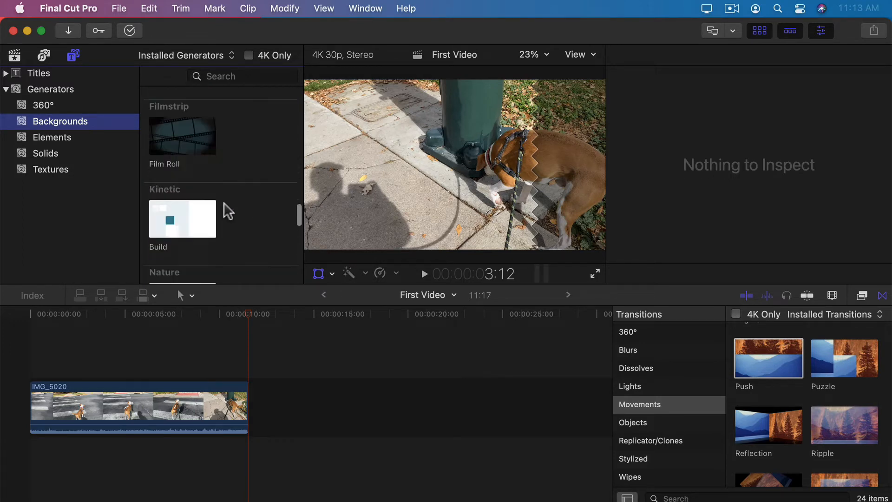
scroll(228, 211, "up", 8)
left_click(261, 198)
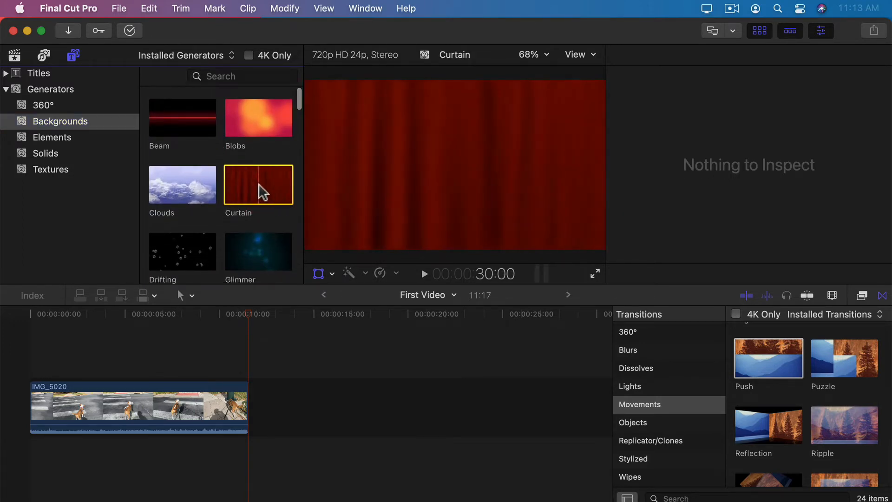
left_click_drag(259, 186, 276, 410)
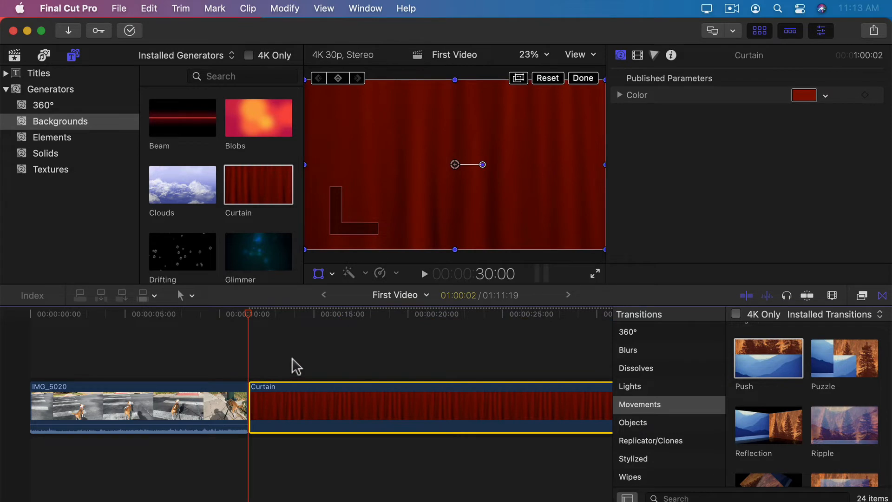
Step: Change the Curtain colour from red to green, then delete the Curtain clip
left_click_drag(280, 318, 381, 321)
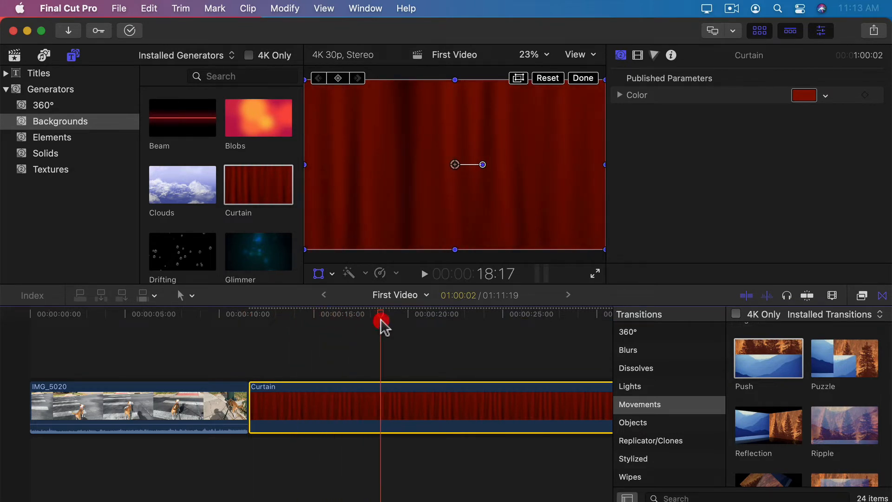
left_click(825, 96)
left_click_drag(808, 134, 792, 163)
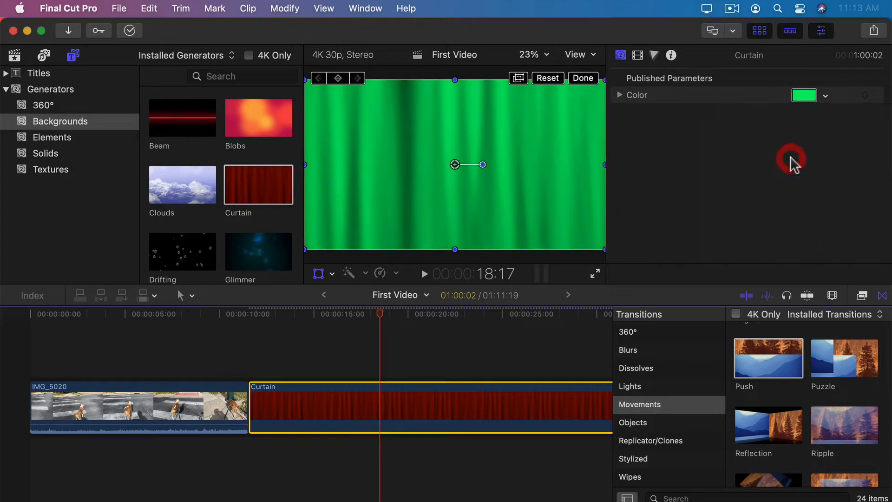
key("BackSpace")
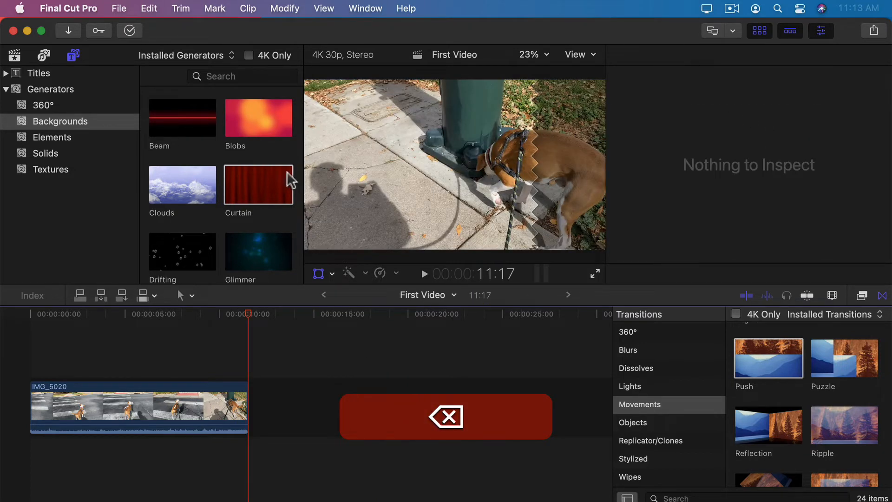
Step: Add the Clouds background after IMG_5020 with a lengthened Basic 3D title above it
left_click_drag(182, 185, 265, 380)
left_click_drag(259, 313, 382, 312)
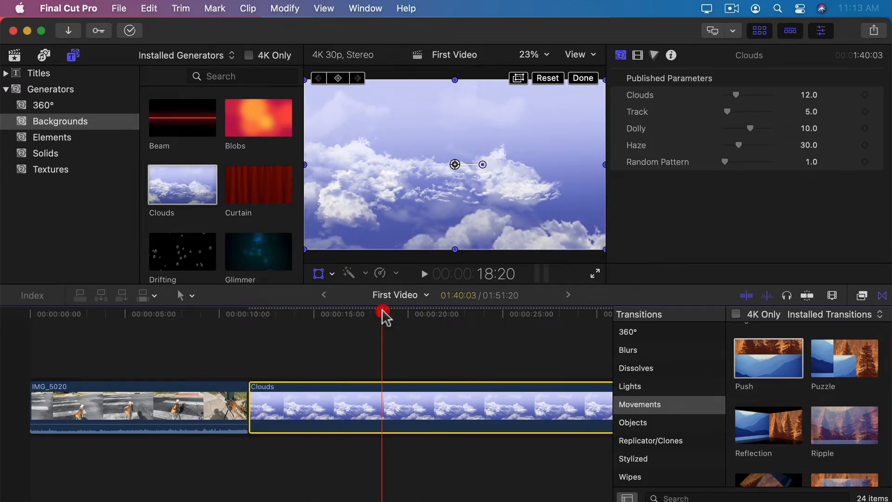
left_click(6, 73)
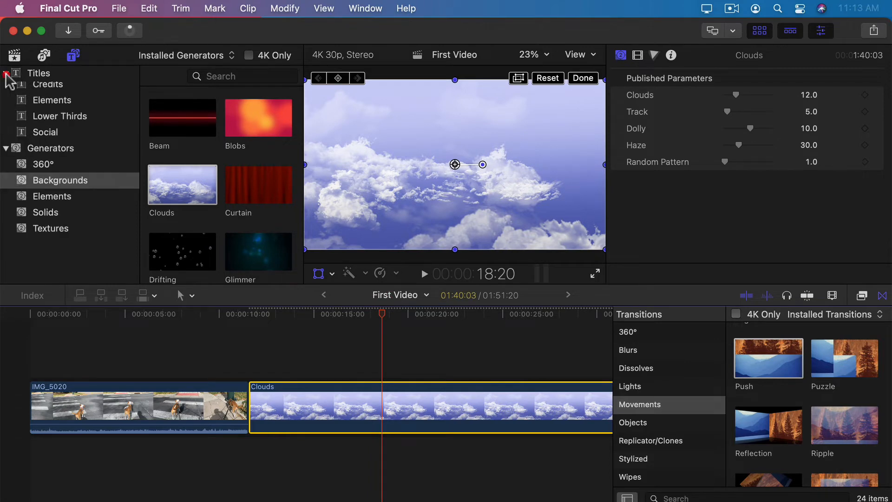
left_click(37, 72)
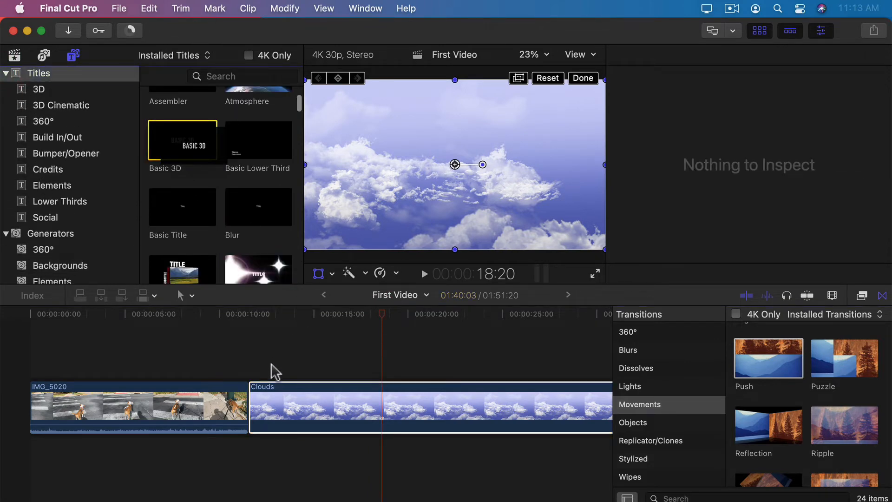
left_click_drag(275, 371, 285, 370)
left_click_drag(351, 370, 579, 369)
left_click_drag(315, 313, 465, 320)
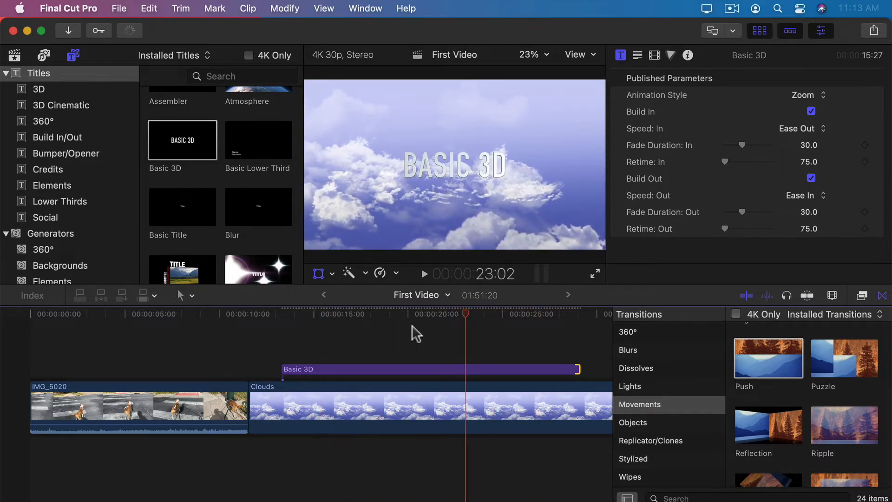
Step: Adjust the Clouds amount and raise Haze to 59.93 in the Inspector
left_click(389, 328)
left_click(364, 407)
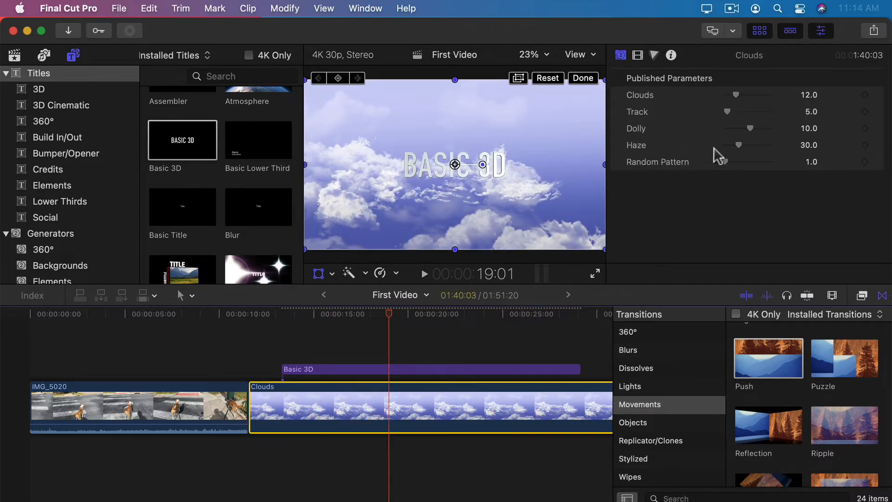
left_click_drag(736, 95, 754, 96)
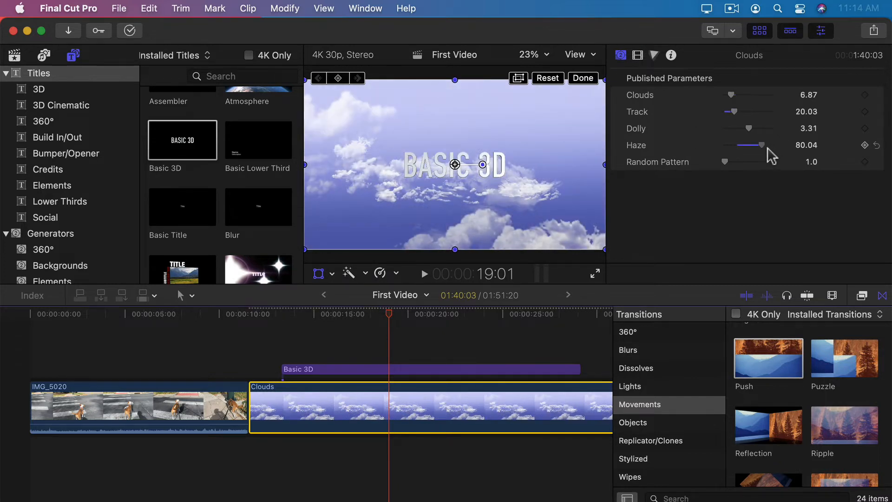
mouse_move(746, 148)
left_mouse_down()
mouse_move(716, 155)
mouse_move(763, 163)
mouse_move(750, 162)
left_mouse_up()
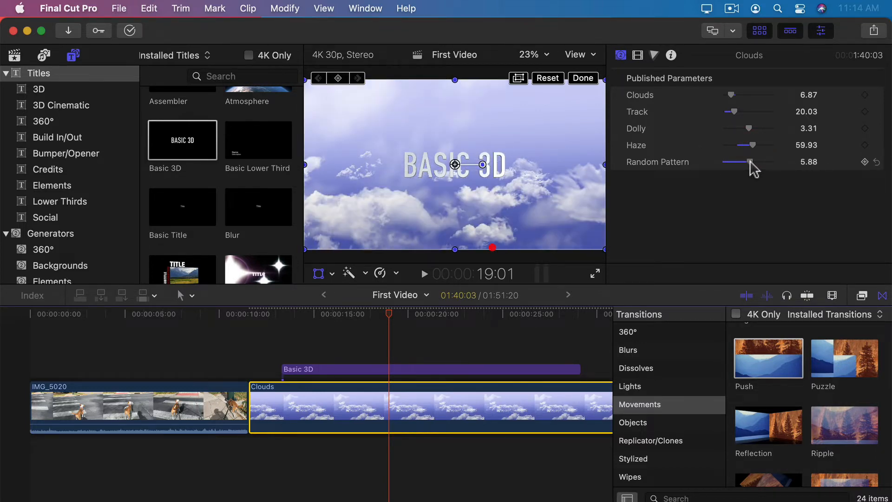
left_click_drag(269, 318, 349, 332)
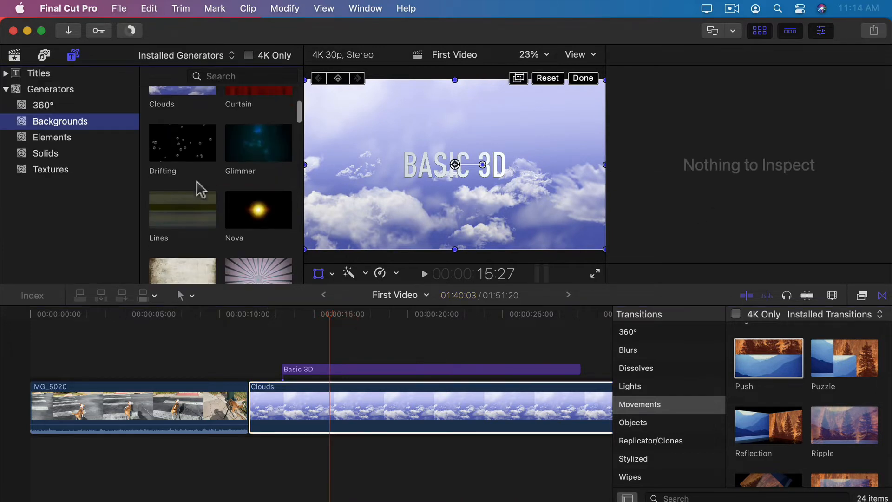
Step: Drag the Metal texture from the Textures generators onto the Clouds clip
scroll(197, 189, "down", 8)
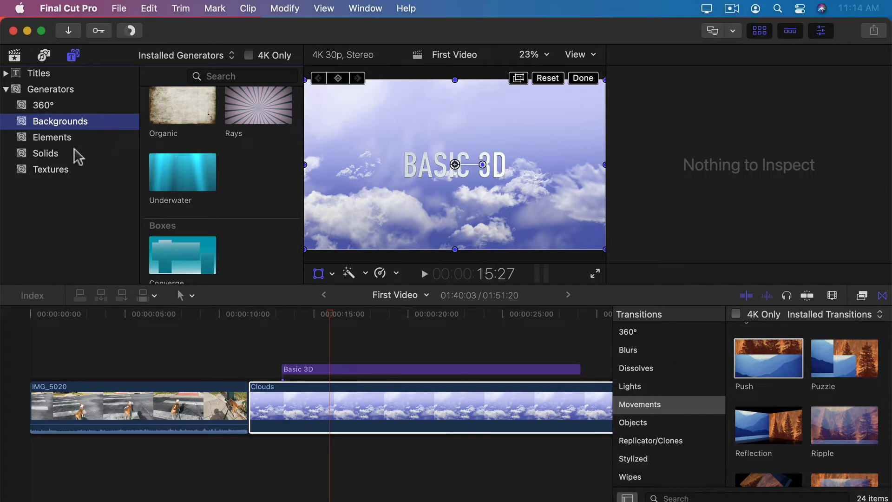
left_click(57, 170)
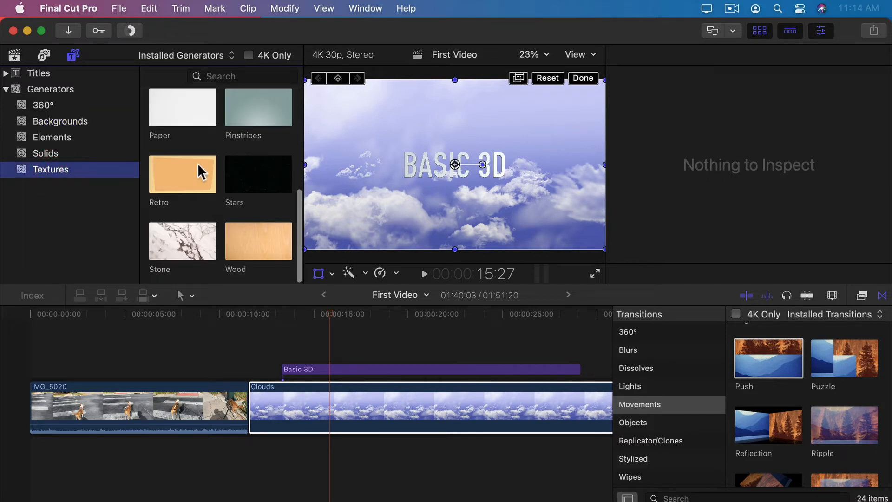
scroll(205, 139, "up", 4)
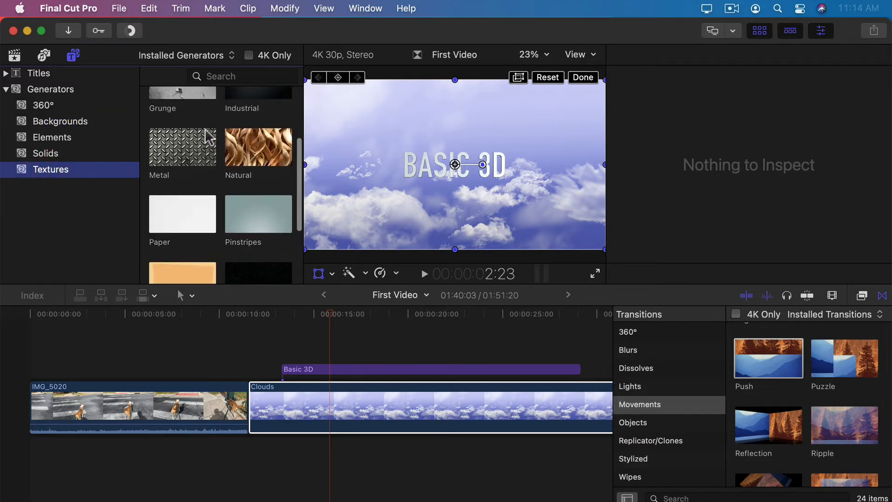
scroll(191, 139, "up", 5)
scroll(214, 200, "down", 5)
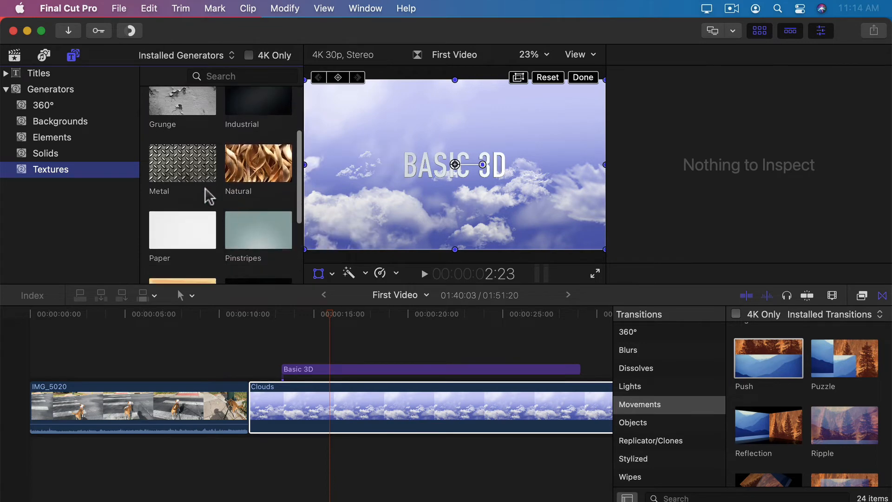
left_click_drag(169, 178, 304, 395)
Step: Replace the Clouds clip with the Metal texture and set its type to Copper, then Pocked Squares 2
left_click(318, 403)
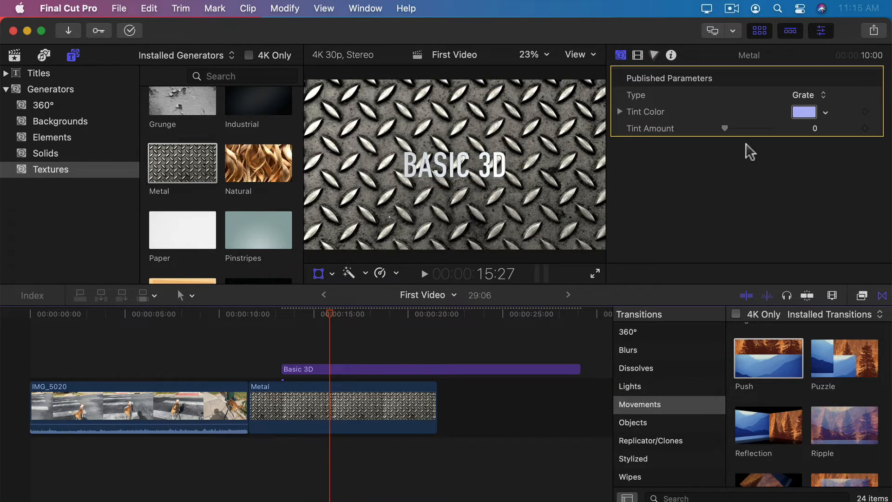
left_click(802, 96)
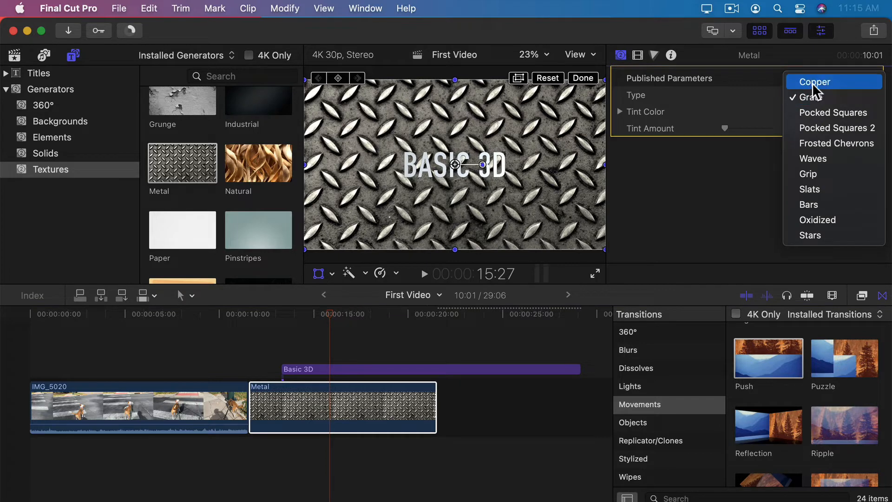
left_click(813, 83)
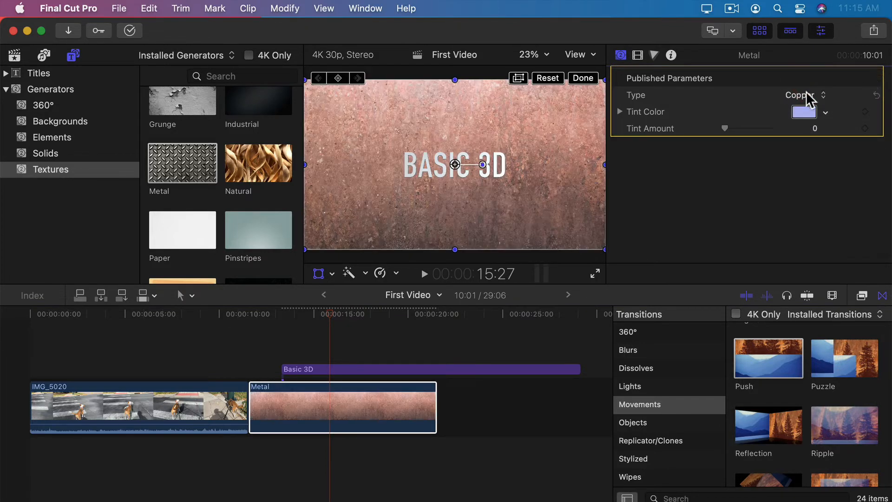
left_click(807, 93)
left_click(822, 137)
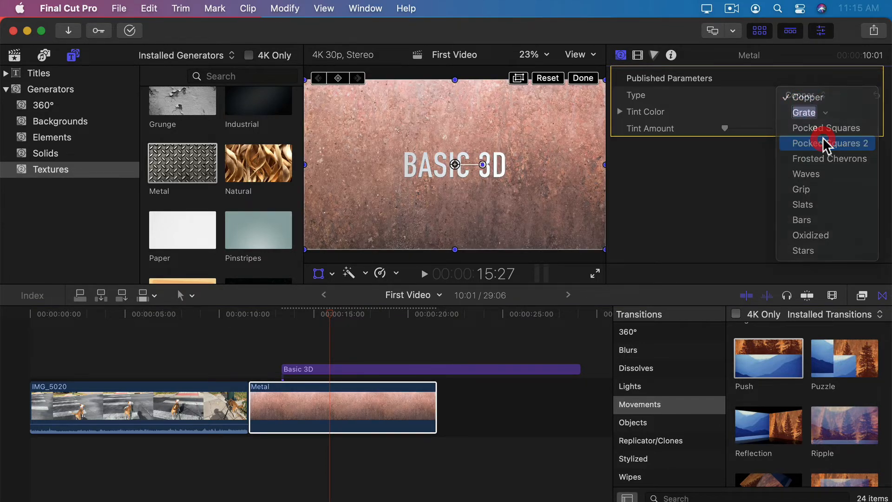
Step: Replace the Metal clip with a Grass-type Natural texture, then delete it along with its title
left_click_drag(259, 163, 319, 404)
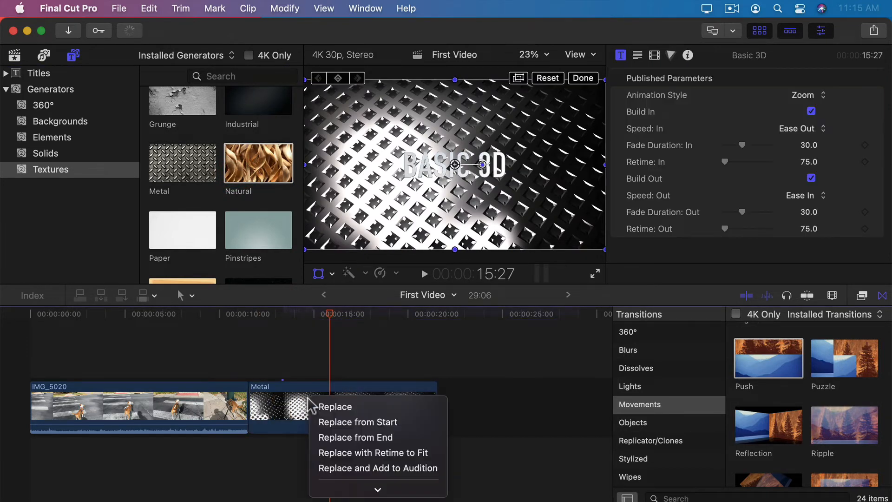
left_click(315, 404)
left_click(783, 97)
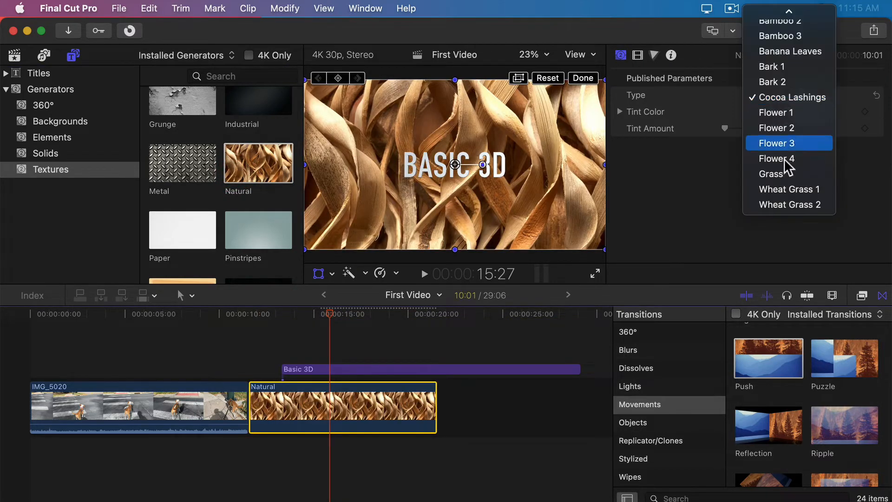
left_click(780, 184)
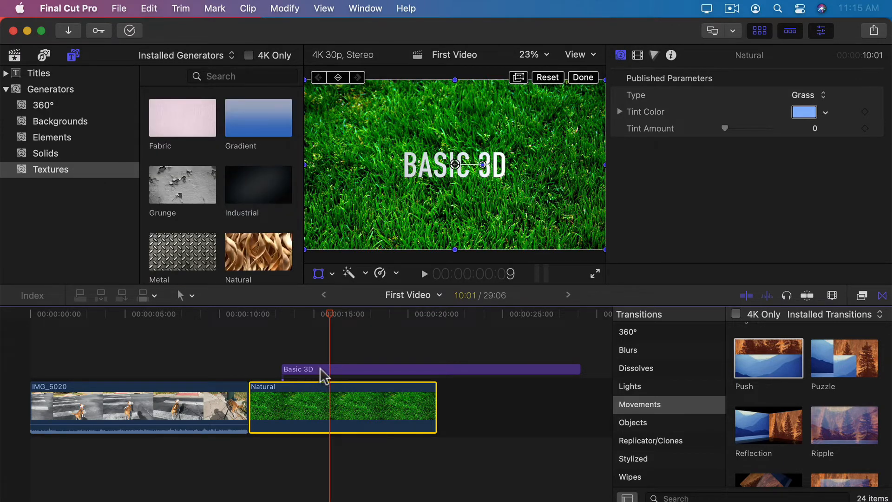
key("BackSpace")
Step: Delete the Natural clip and add an Arrow-type Shapes generator above the walk clip at about 4 seconds
left_click(179, 392)
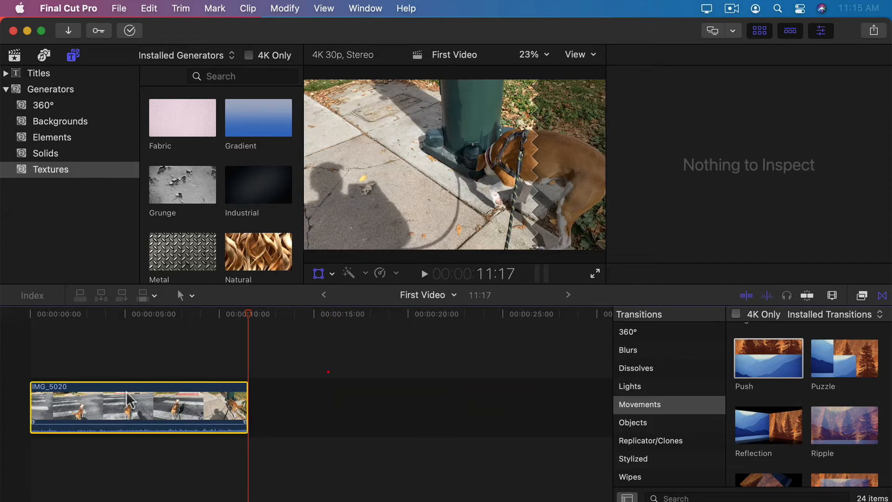
left_click(120, 314)
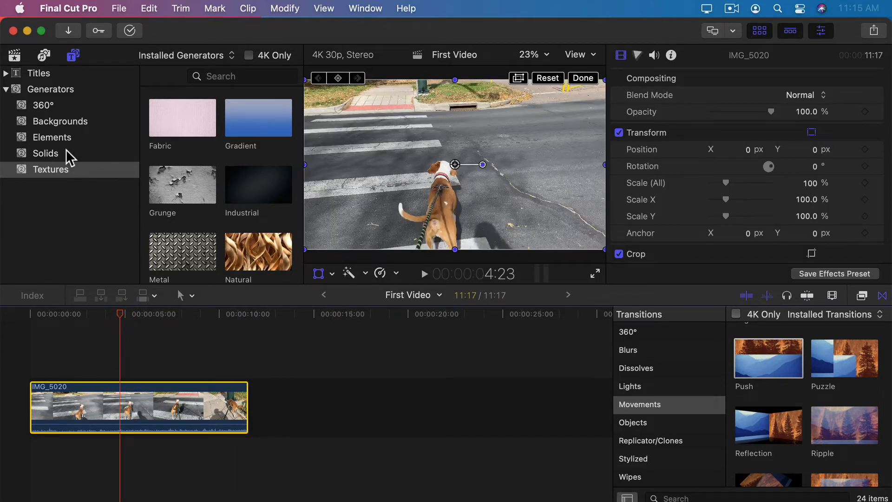
left_click(50, 139)
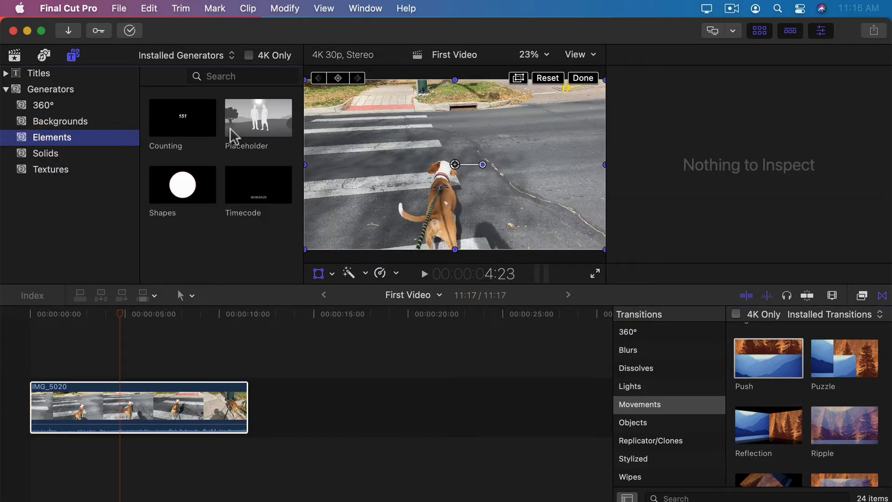
left_click(194, 184)
left_click_drag(194, 185, 55, 346)
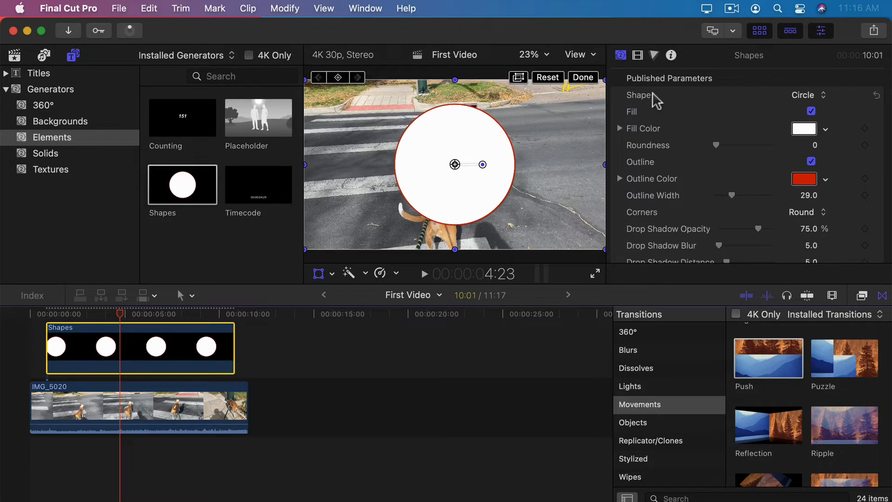
left_click(804, 97)
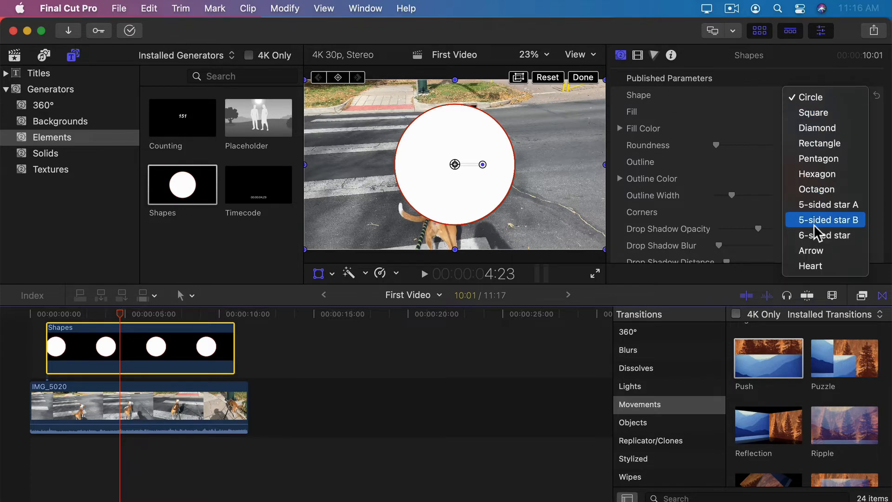
left_click(815, 250)
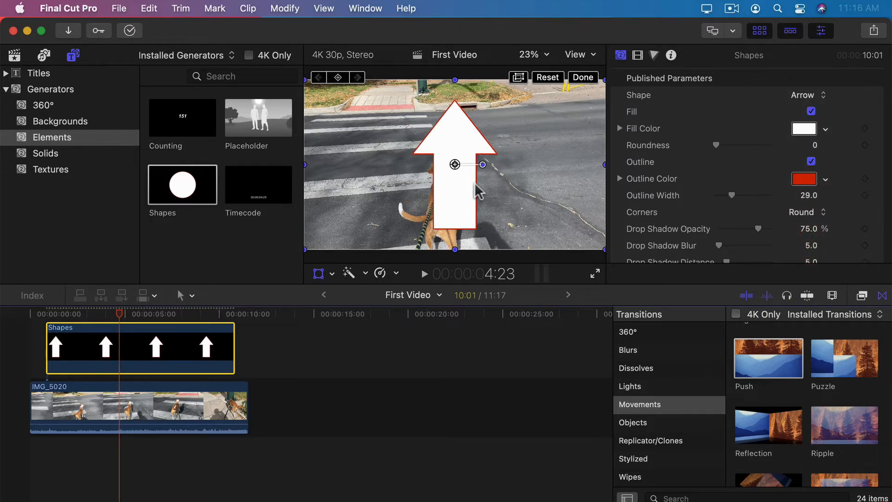
Step: Rotate the arrow up-left, scale it to 44%, place it beside the dog, and review the frames
left_click_drag(483, 165, 462, 134)
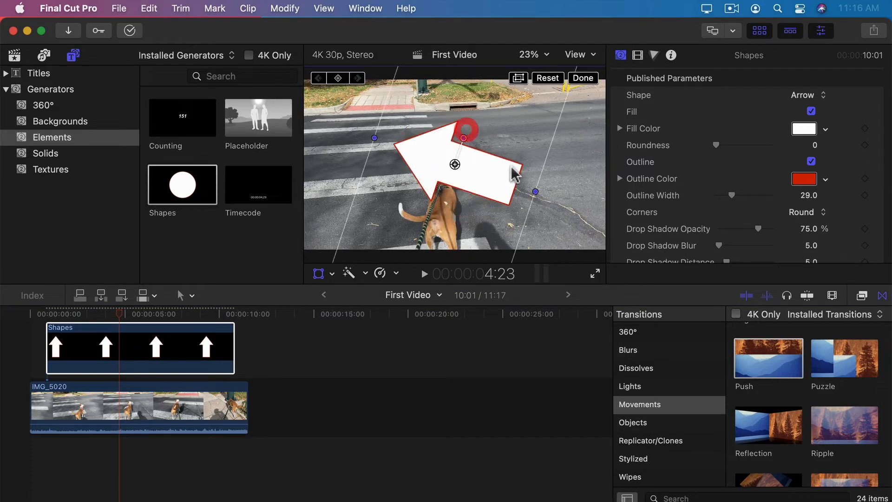
left_click_drag(537, 192, 601, 214)
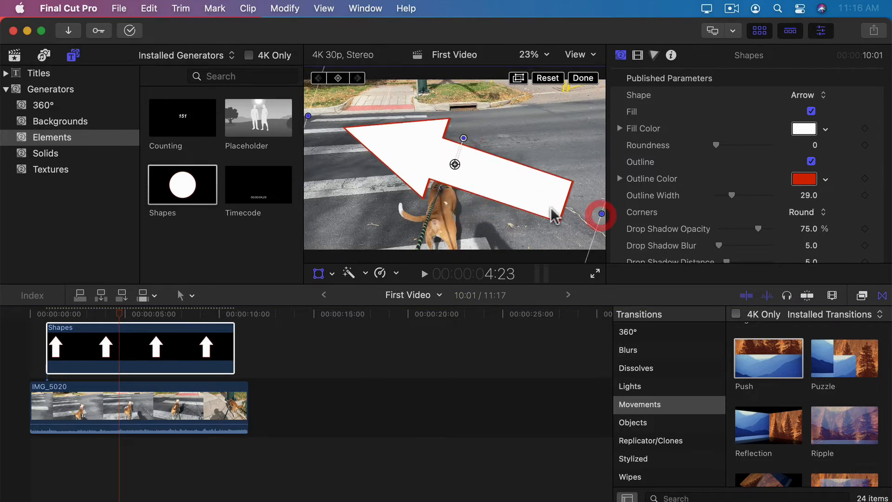
left_click(638, 55)
left_click_drag(728, 179, 697, 186)
left_click_drag(485, 168, 506, 192)
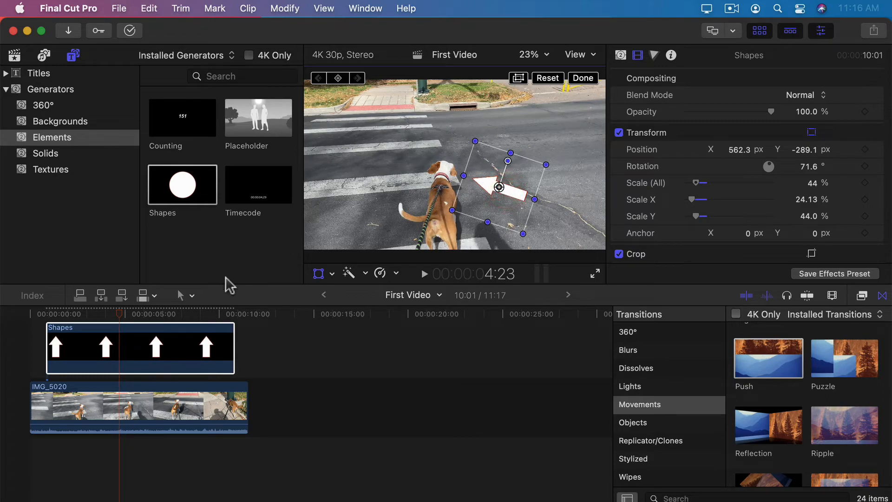
left_click(103, 325)
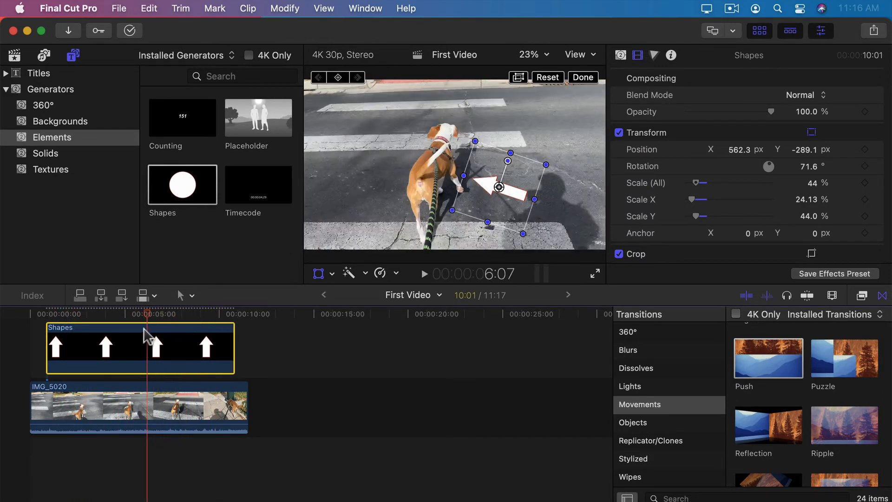
left_click(171, 329)
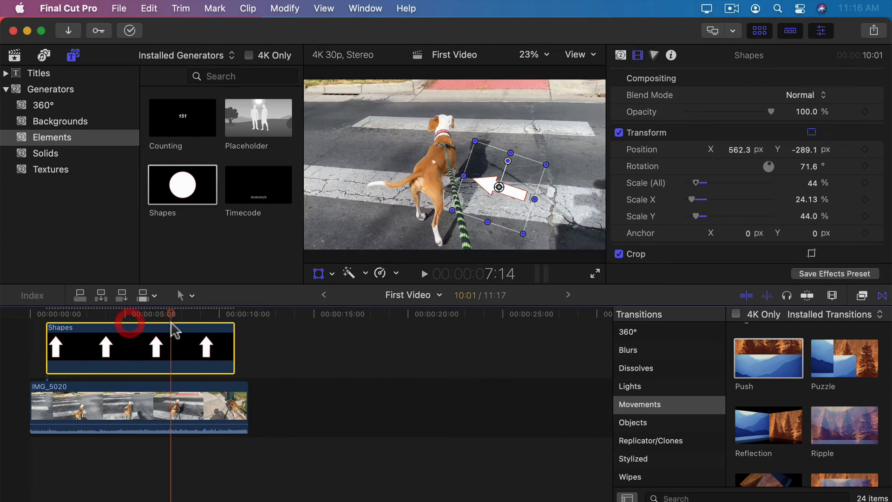
left_click_drag(56, 319, 84, 322)
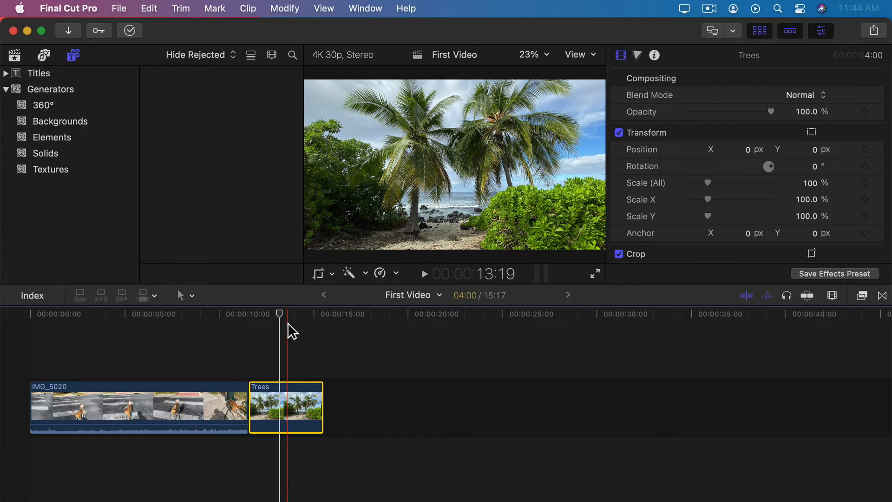
Step: Apply a Ken Burns crop to Trees, shrinking the End frame toward the upper-right palms
left_click(319, 274)
left_click(483, 246)
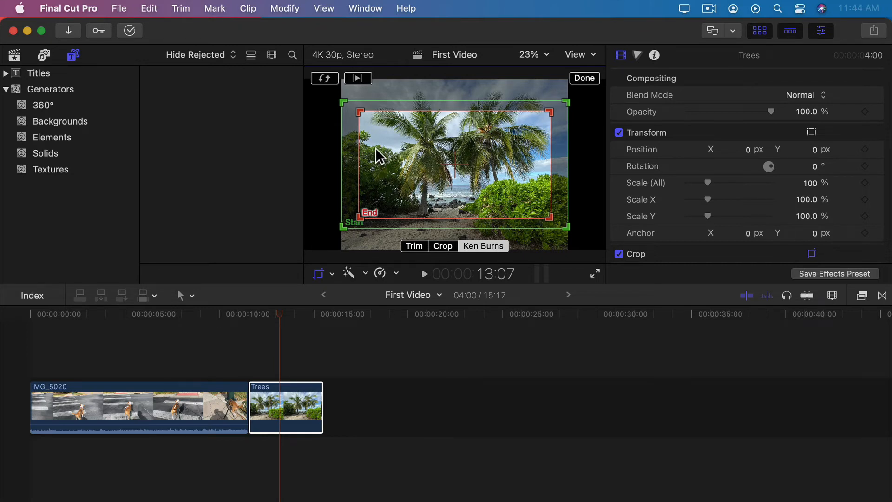
left_click_drag(549, 112, 532, 121)
left_click_drag(454, 162, 488, 144)
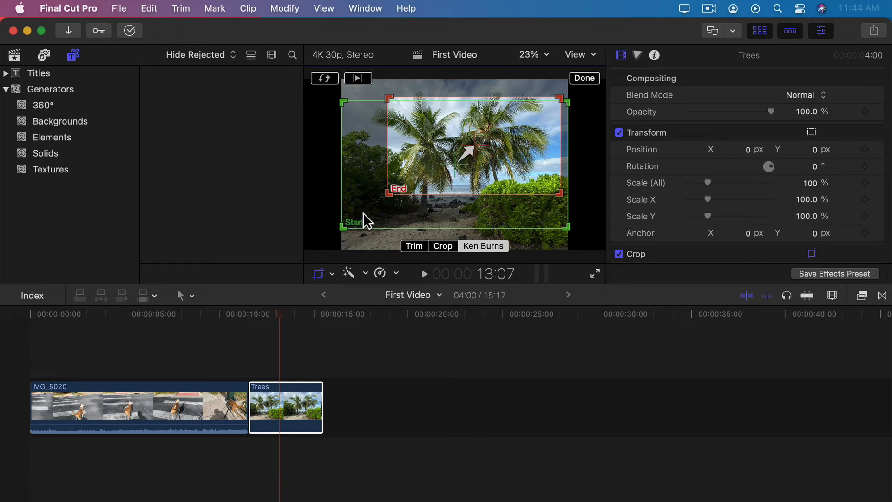
mouse_move(363, 213)
left_mouse_down()
mouse_move(372, 218)
mouse_move(363, 216)
left_mouse_up()
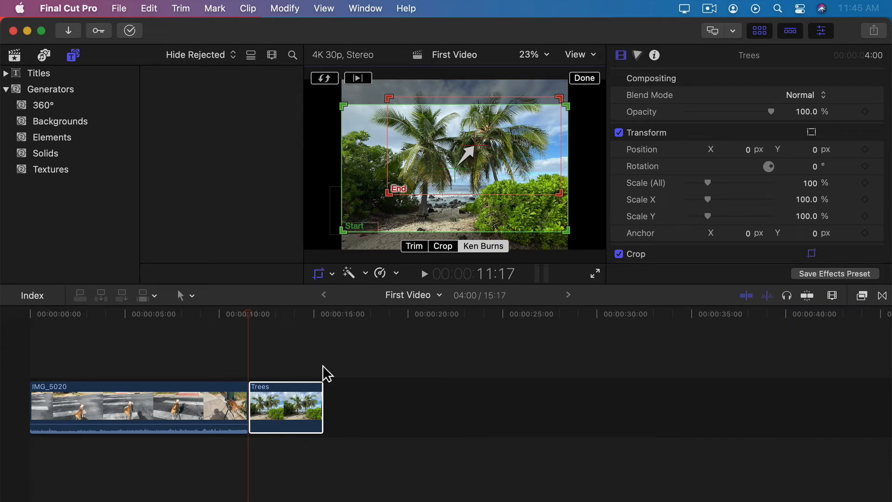
left_click(593, 78)
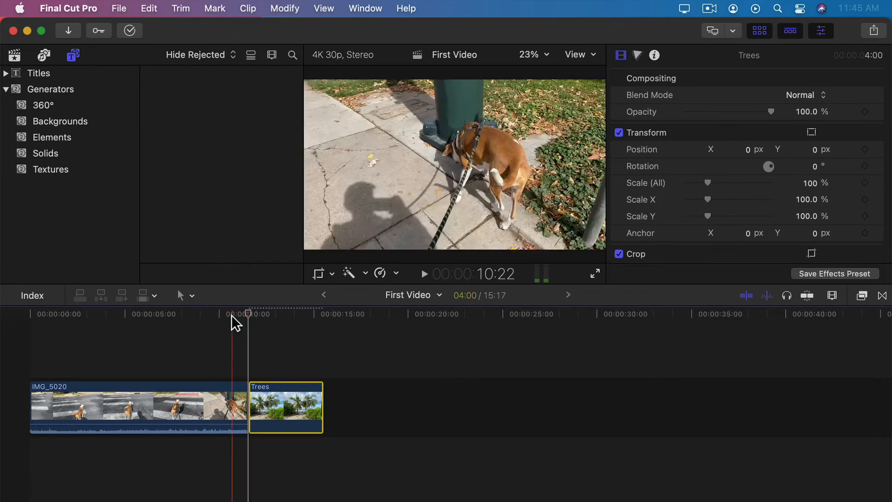
left_click(233, 311)
key("space")
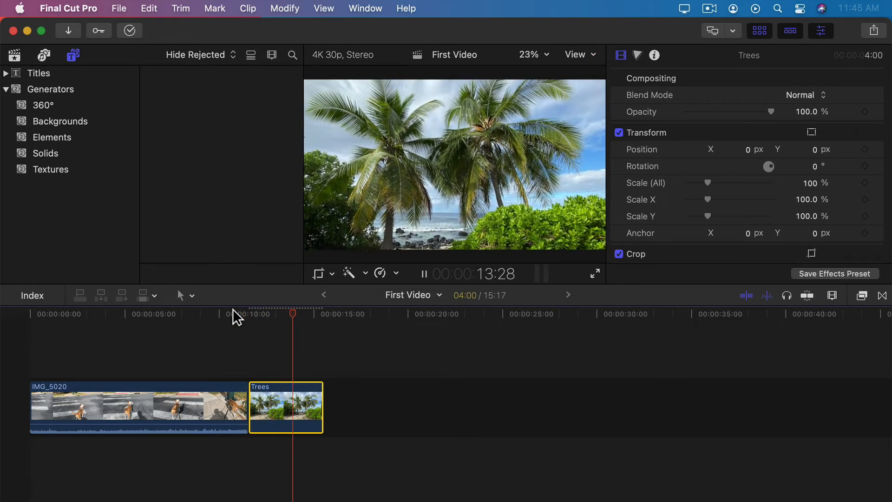
left_click_drag(325, 387, 511, 388)
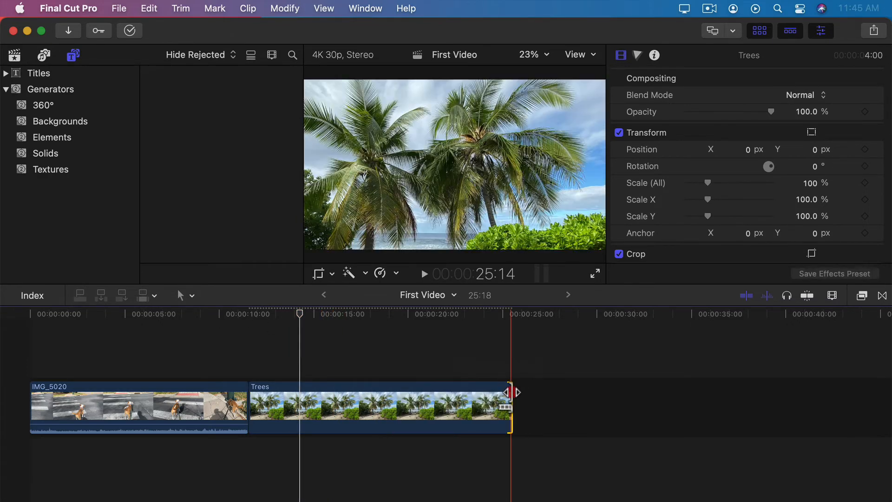
left_click(241, 314)
key("space")
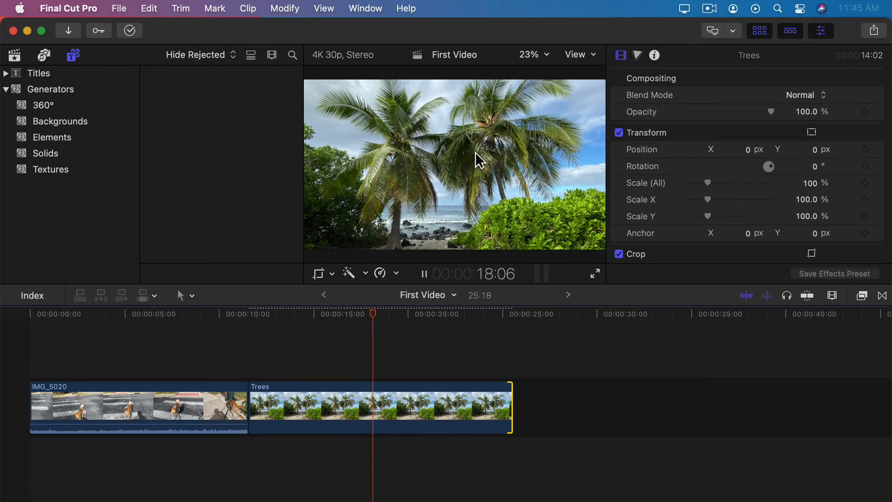
key("space")
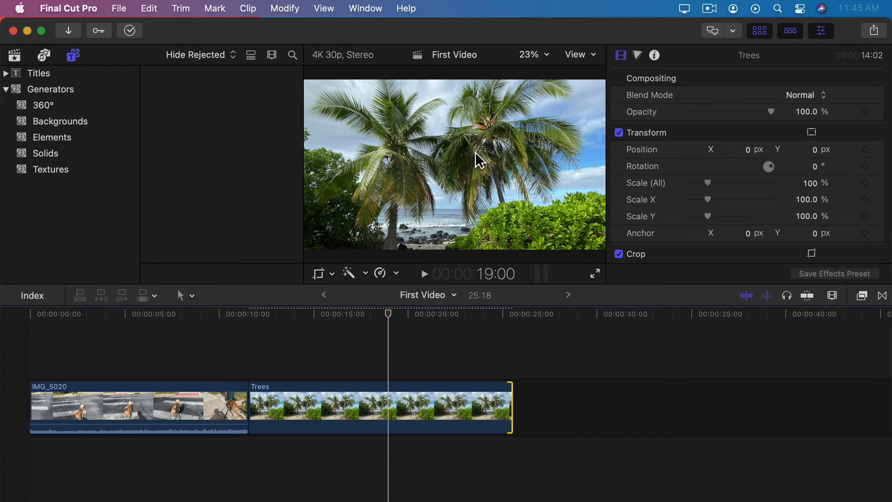
key("super+z")
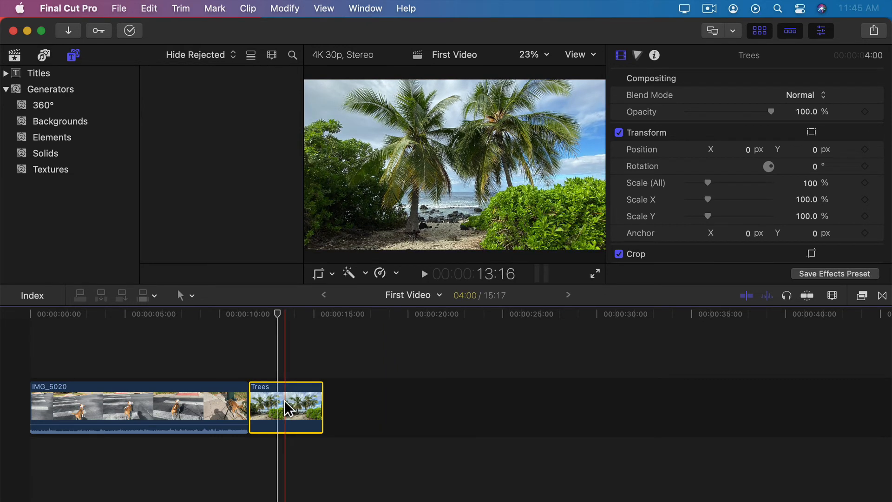
Step: Place the Trees clip above IMG_5020 and scale it to 41%
left_click_drag(284, 400, 161, 342)
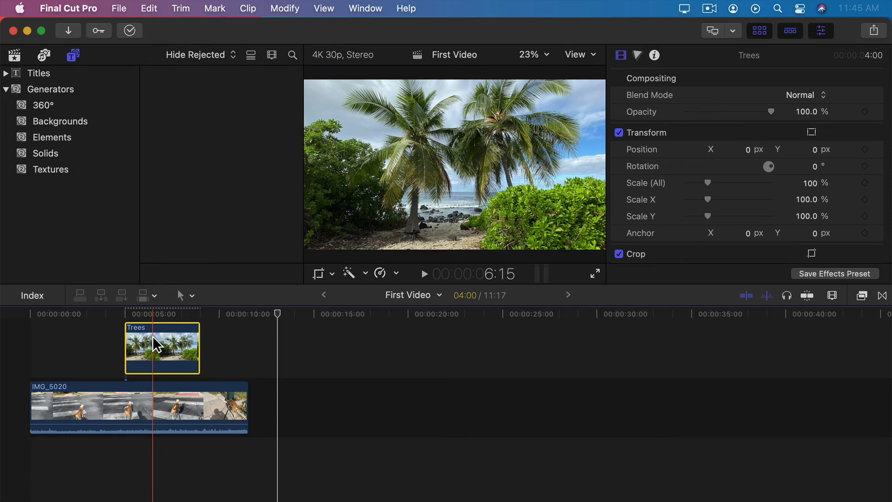
left_click(157, 320)
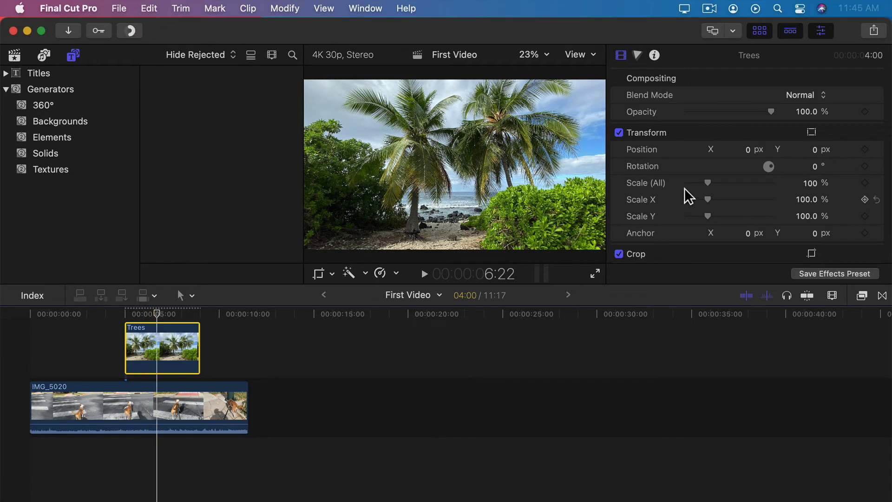
left_click_drag(706, 182, 696, 182)
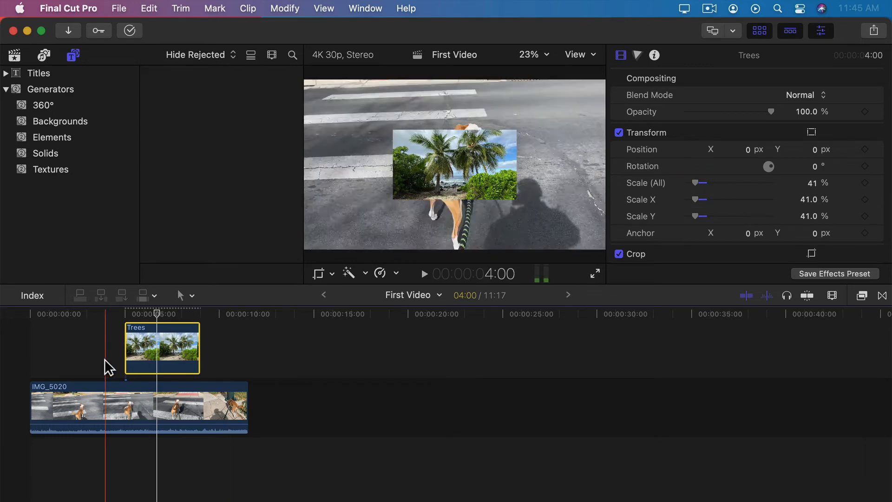
Step: Move the Trees overlay into the lower-right corner with the Transform tool and preview it
left_click(155, 339)
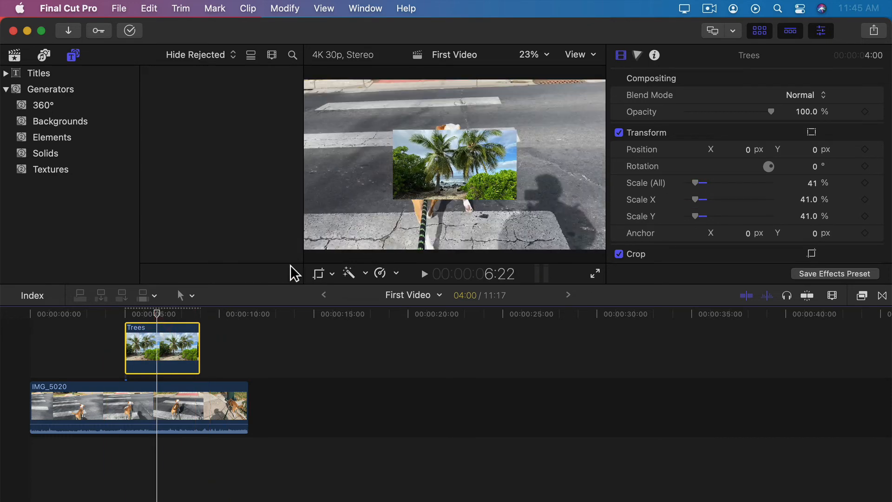
left_click(332, 273)
left_click(347, 290)
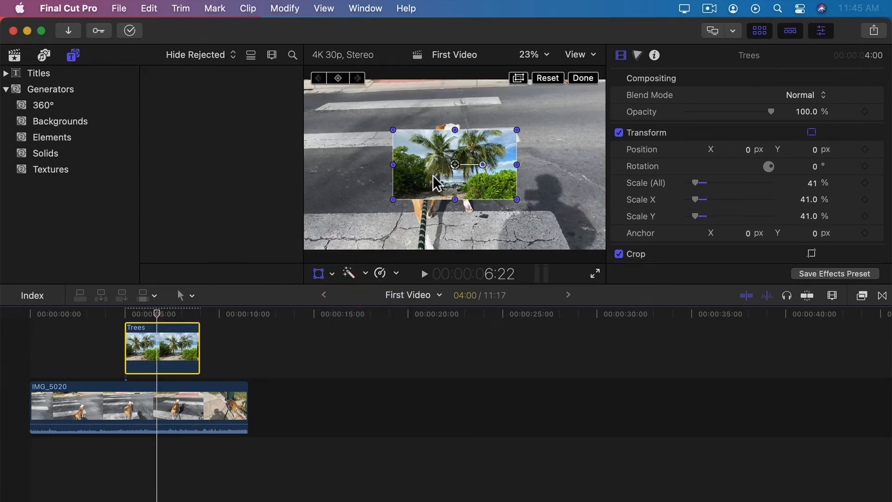
left_click_drag(433, 175, 518, 217)
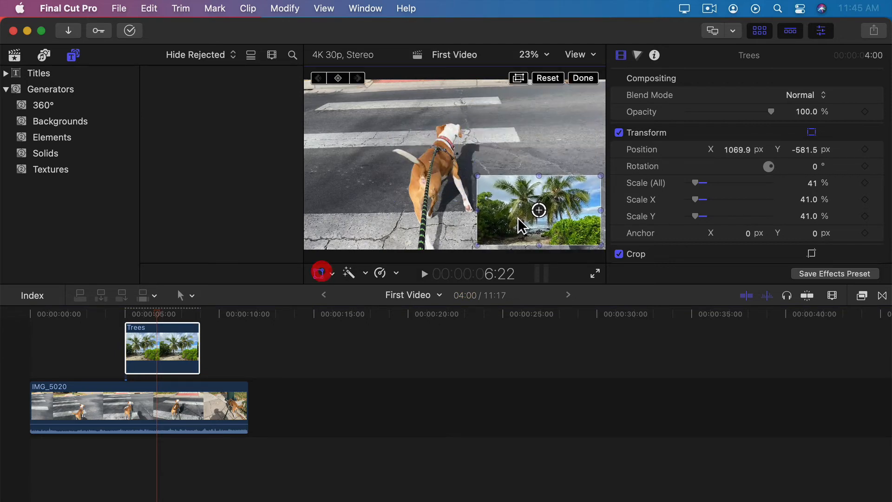
mouse_move(147, 313)
left_mouse_down()
mouse_move(133, 313)
mouse_move(162, 313)
left_mouse_up()
left_click(161, 313)
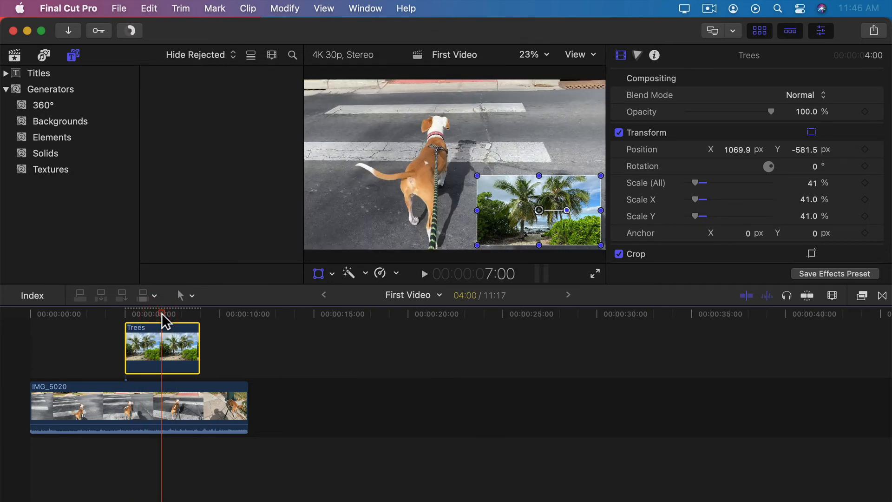
key("Tab")
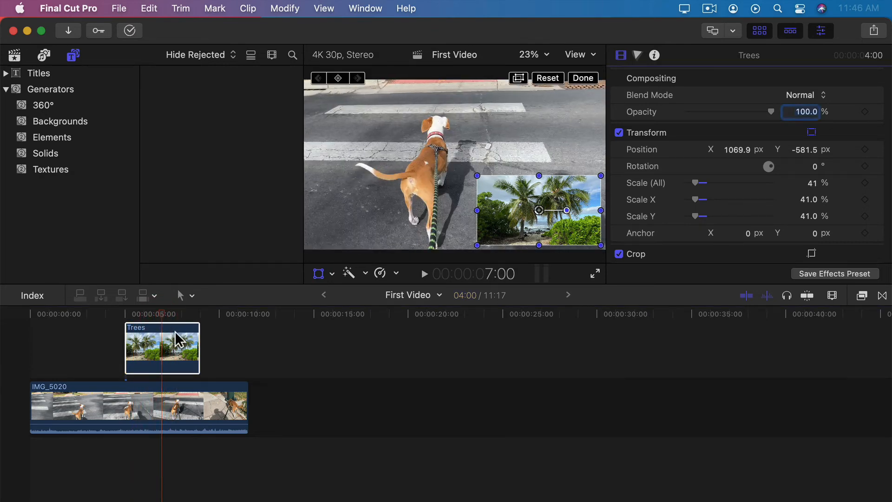
Step: Trim the left edge off the Trees inset using the Crop tool's Trim mode
left_click(331, 273)
left_click(356, 308)
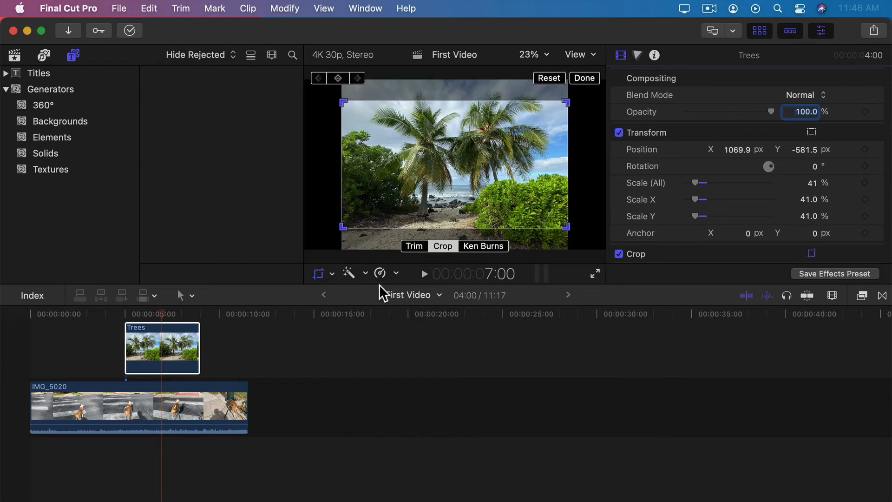
left_click(414, 246)
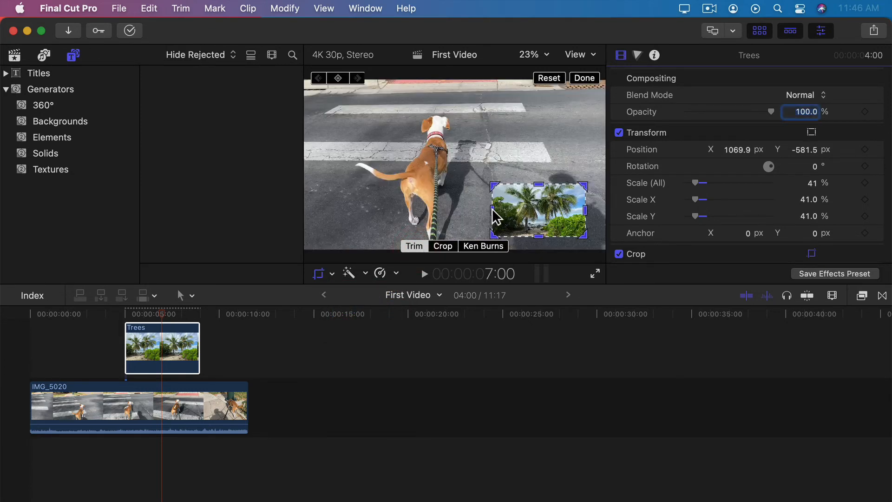
left_click_drag(492, 210, 548, 205)
left_click(584, 78)
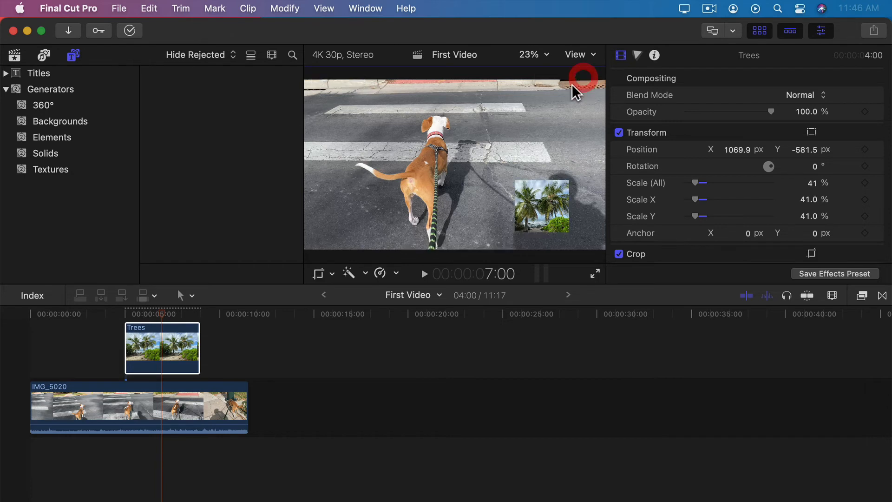
Step: Drag the trimmed Trees inset to the top-right corner, at position 1468.4, 626.2 px
left_click(333, 273)
left_click(350, 290)
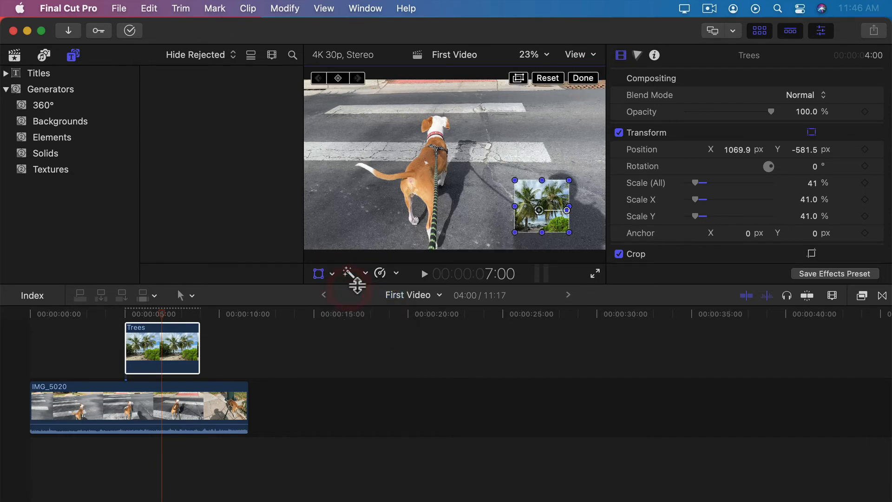
left_click_drag(522, 212, 568, 98)
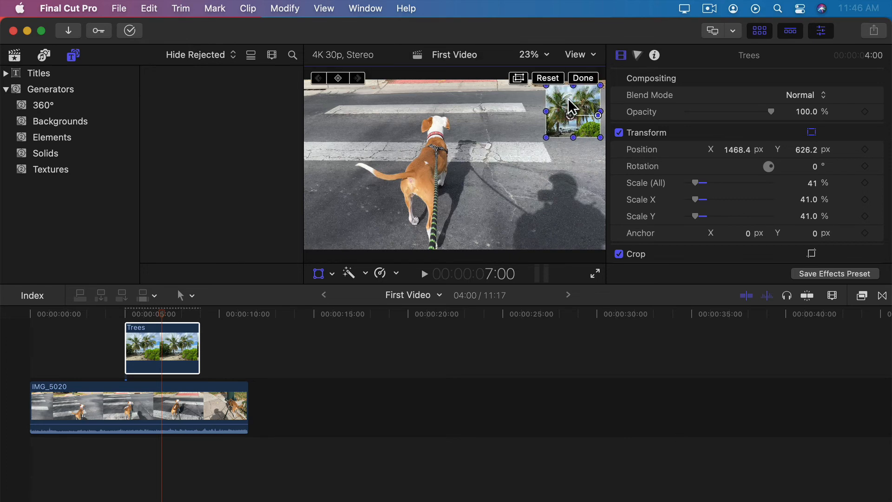
left_click(159, 325)
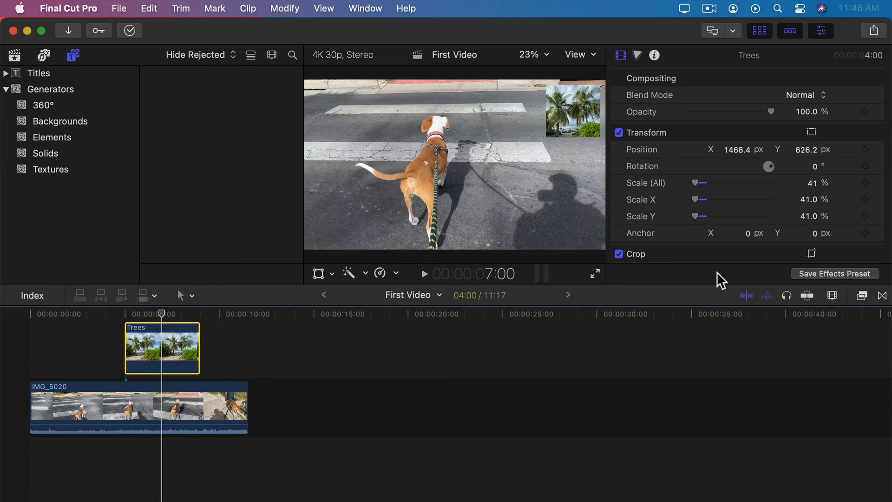
Step: Drag Shape Mask from the Masks effects category onto the Trees clip
left_click(862, 296)
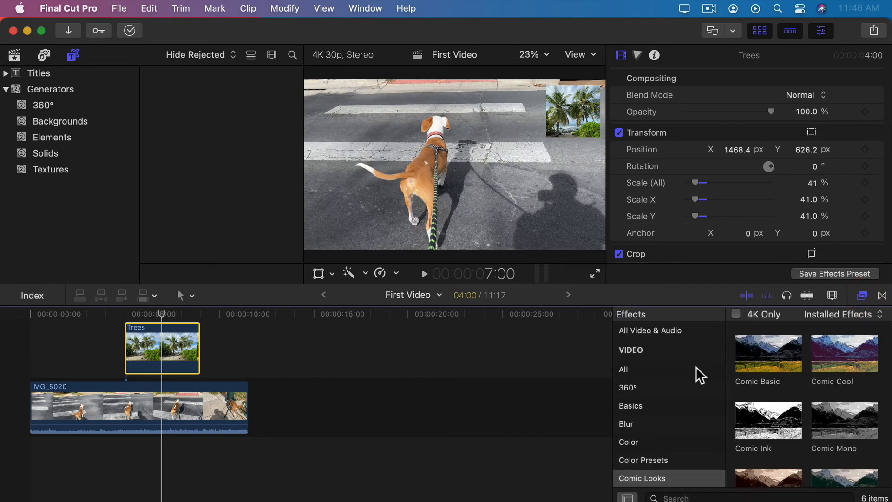
scroll(678, 376, "down", 5)
left_click(625, 405)
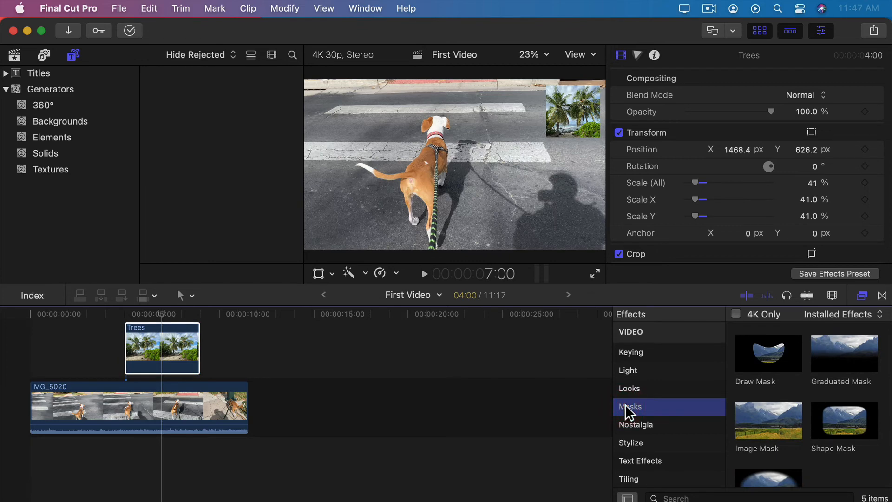
left_click(825, 428)
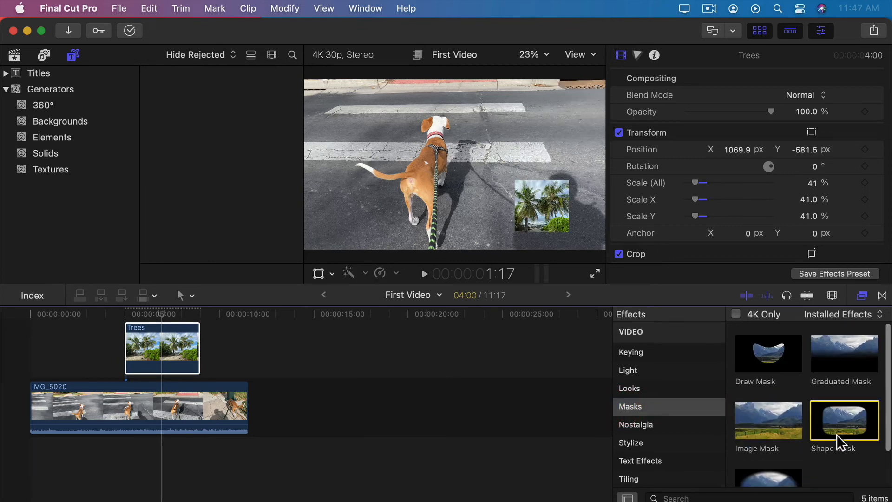
left_click_drag(832, 421, 153, 354)
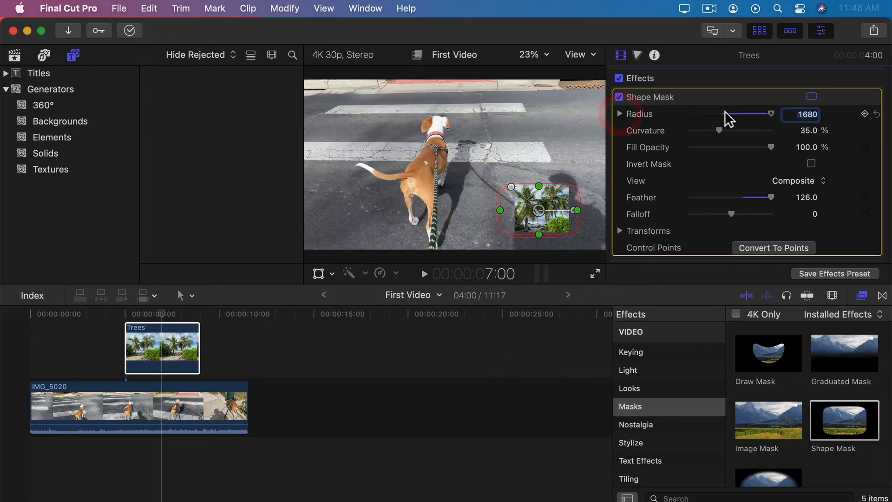
Step: Lower the Shape Mask radius to 824, then enlarge and raise the Trees clip with Transform
mouse_move(767, 120)
left_mouse_down()
mouse_move(674, 133)
mouse_move(764, 130)
left_mouse_up()
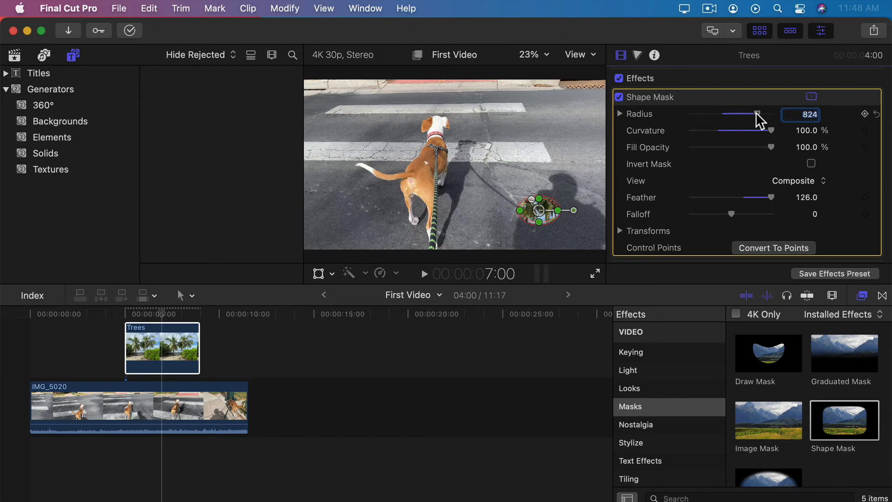
left_click(318, 274)
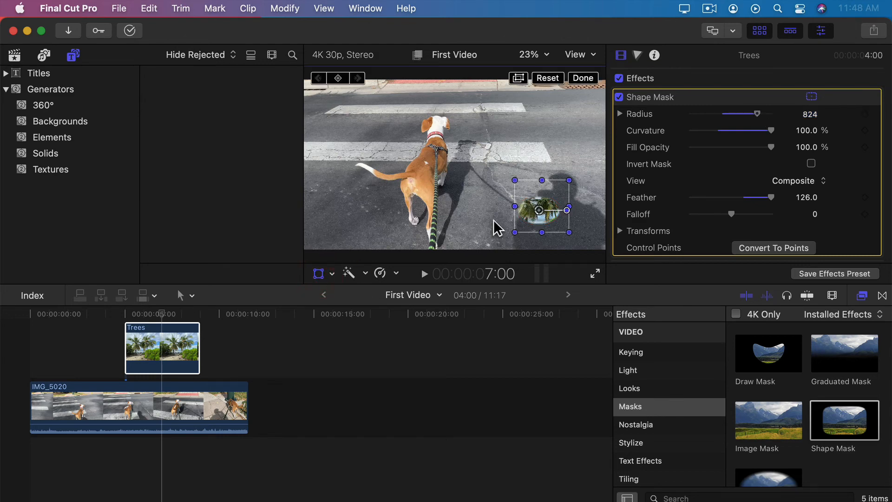
left_click_drag(515, 183, 444, 111)
left_click_drag(519, 222, 528, 144)
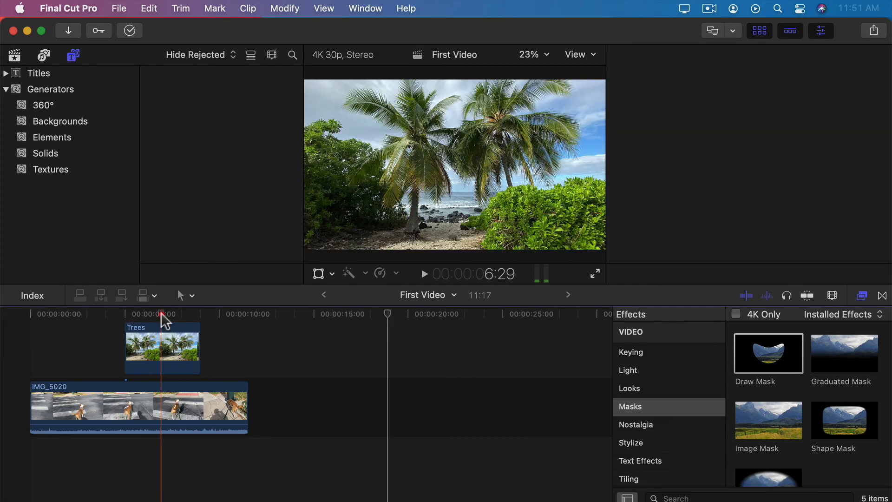
left_click(162, 314)
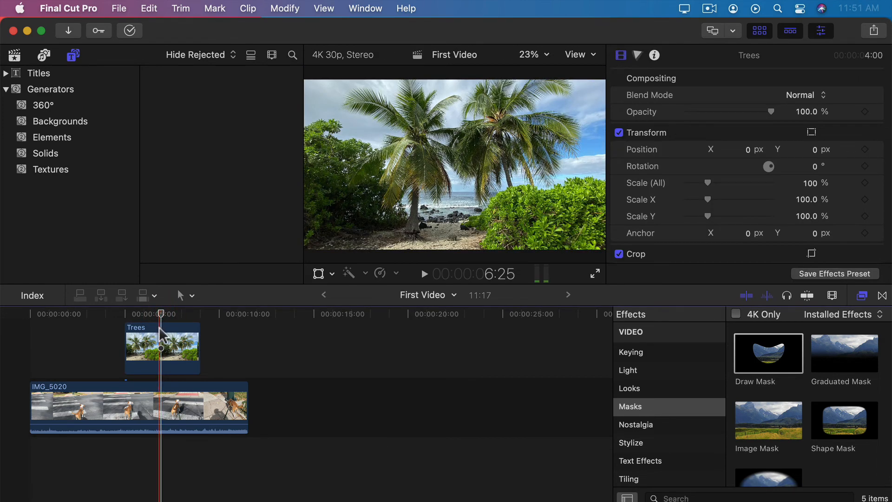
Step: Select the Trees clip and drag the Draw Mask effect onto it
left_click(144, 346)
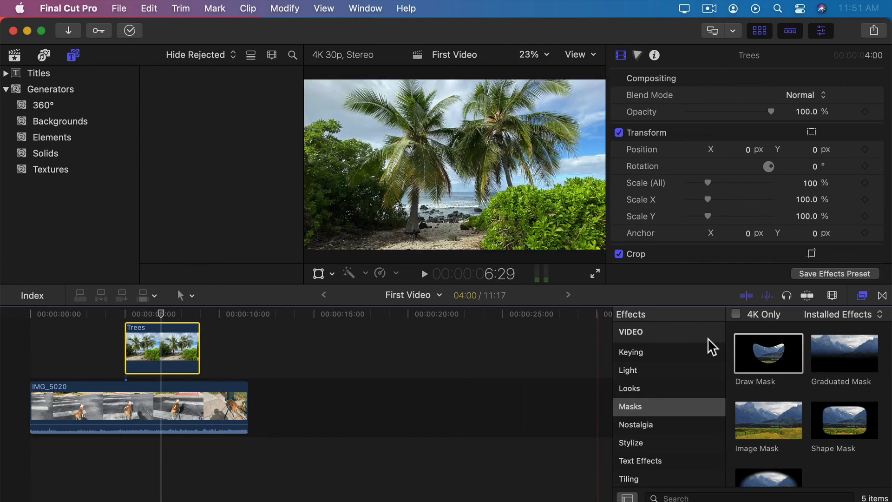
left_click_drag(767, 356, 164, 345)
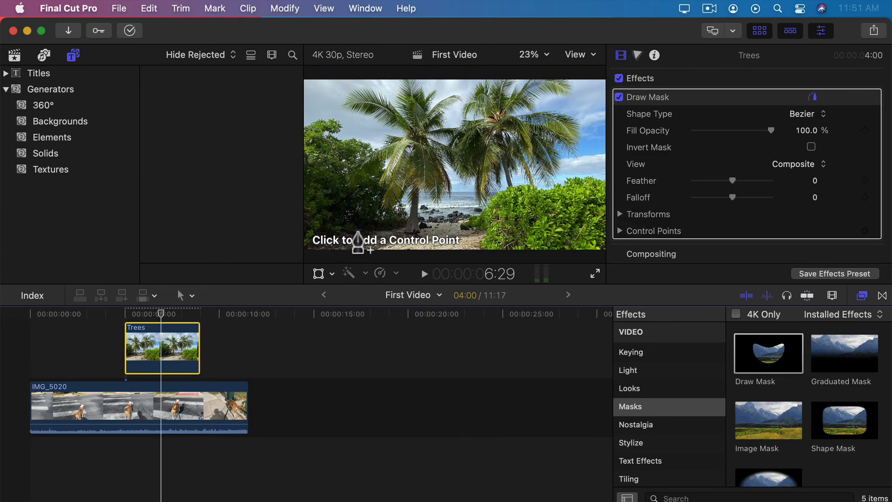
Step: Trace the Draw Mask outline from the palm's left fronds down the trunk to its base
left_click(341, 117)
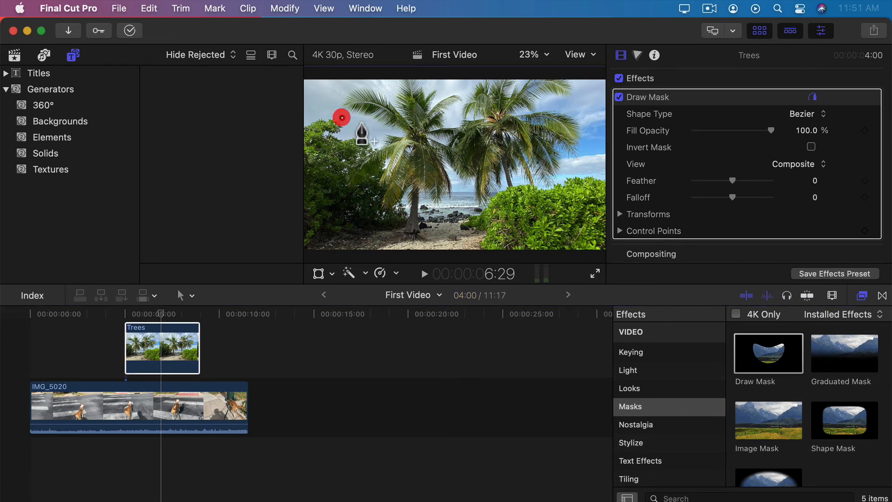
left_click(378, 129)
left_click(379, 194)
left_click(395, 214)
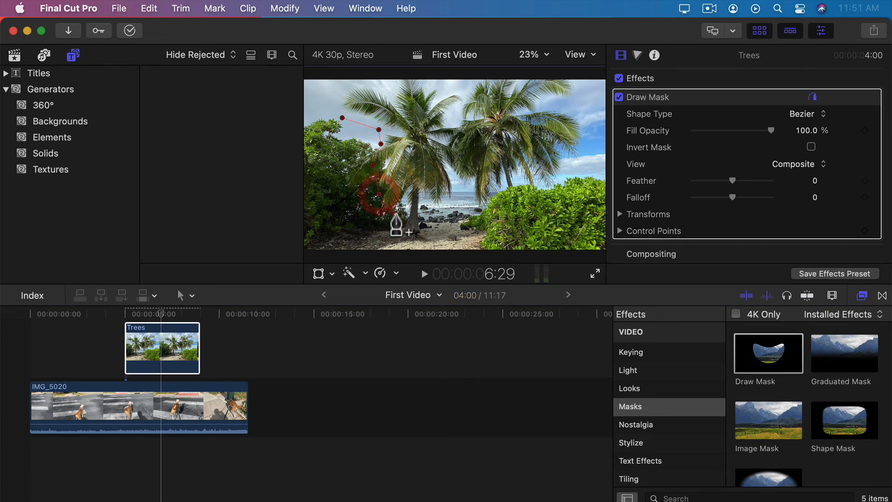
left_click(398, 230)
left_click(414, 241)
left_click(432, 228)
Step: Continue the mask up the palm's right side and across the upper fronds, closing it on the first point
left_click(441, 203)
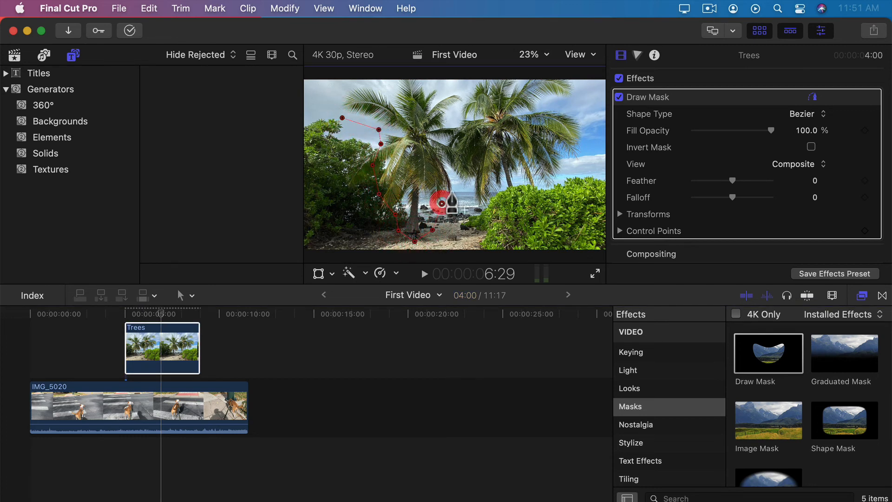
left_click(458, 183)
left_click(454, 170)
left_click(469, 162)
left_click(473, 127)
left_click(475, 126)
left_click(454, 113)
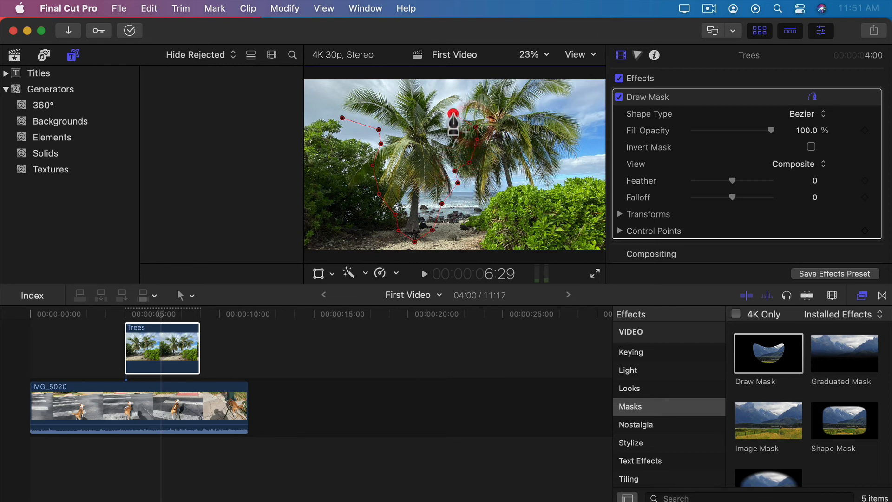
left_click(463, 91)
left_click(429, 88)
left_click(415, 85)
left_click(383, 85)
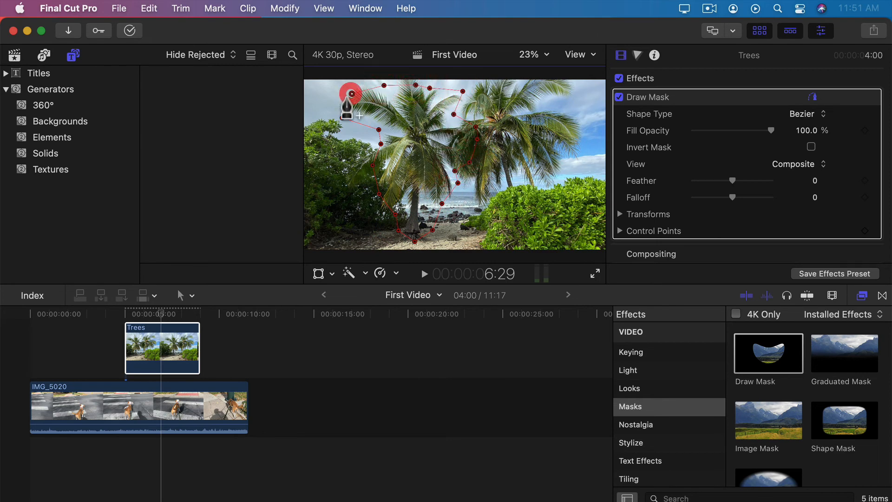
left_click(351, 94)
left_click(343, 118)
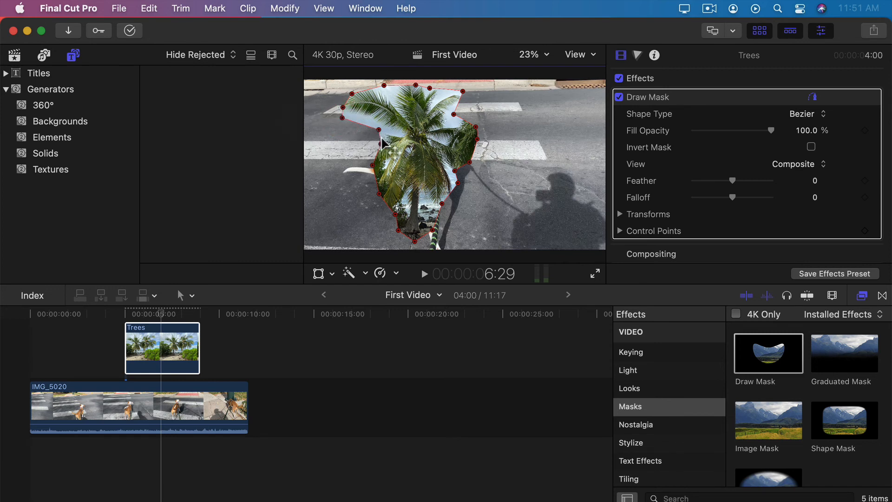
Step: Nudge one mask point to refine the outline, undo an extra added point, and turn on Transform
left_click_drag(379, 130, 374, 127)
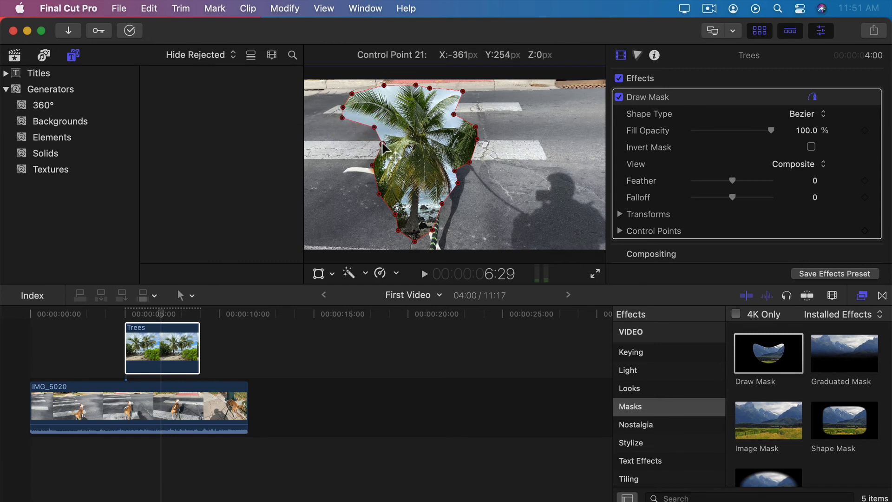
key("alt")
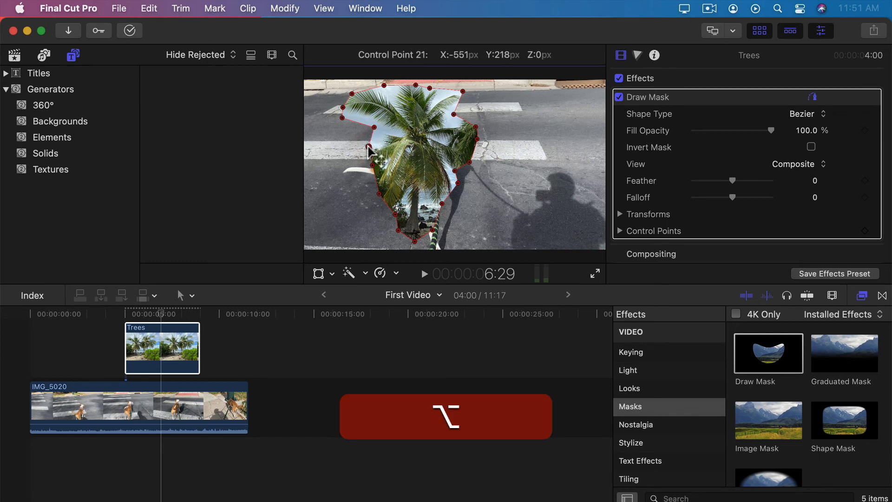
left_click_drag(375, 145, 431, 144)
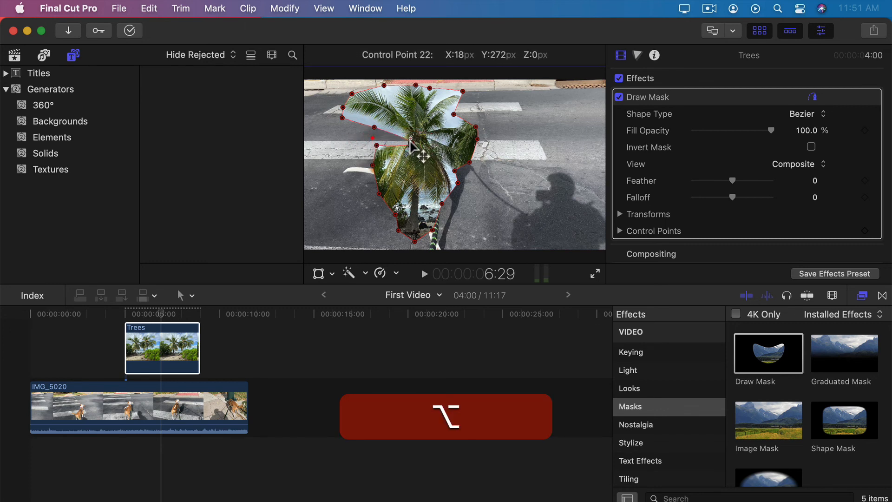
key("alt+super+z")
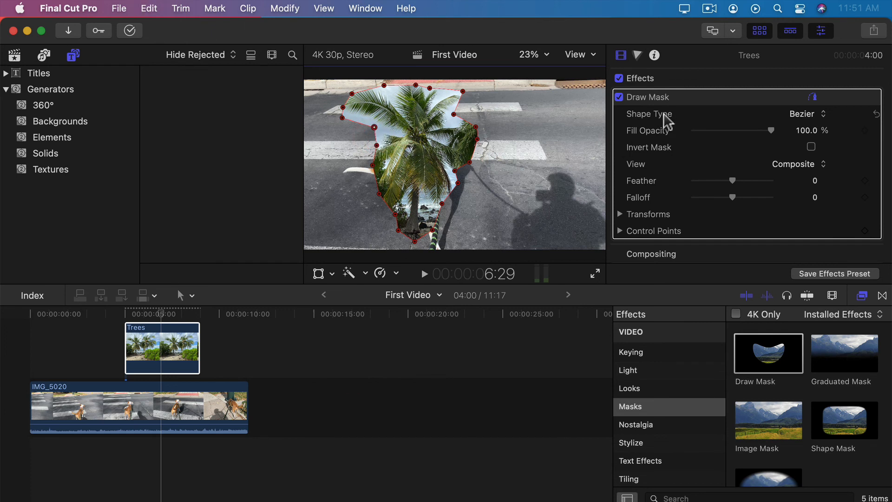
left_click(316, 274)
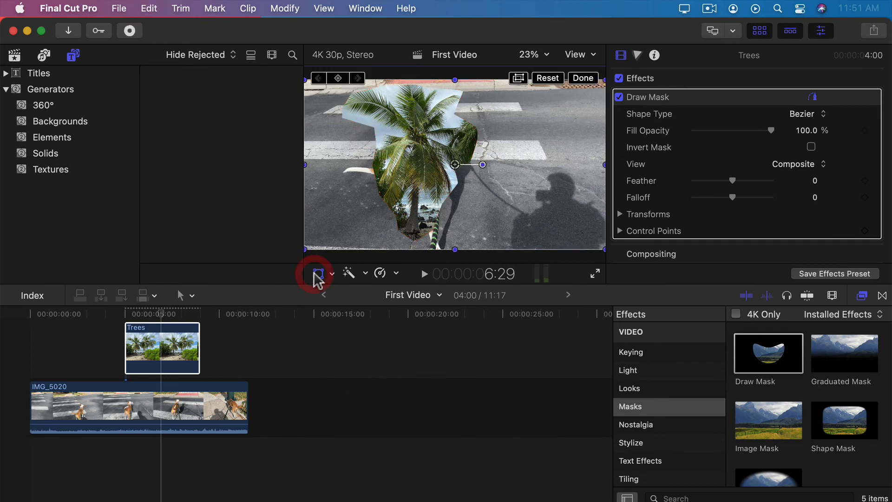
Step: Scale the palm cutout to about 73% and move it to the upper-right corner
left_click_drag(307, 246, 586, 123)
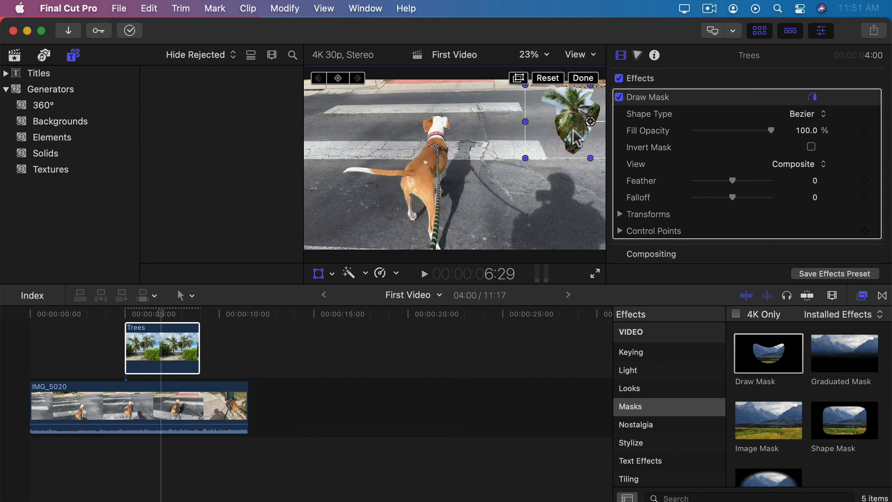
left_click(149, 327)
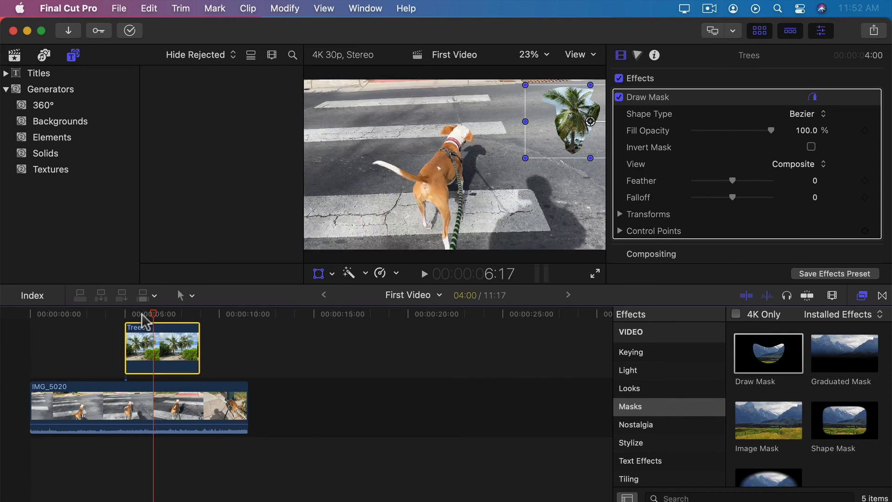